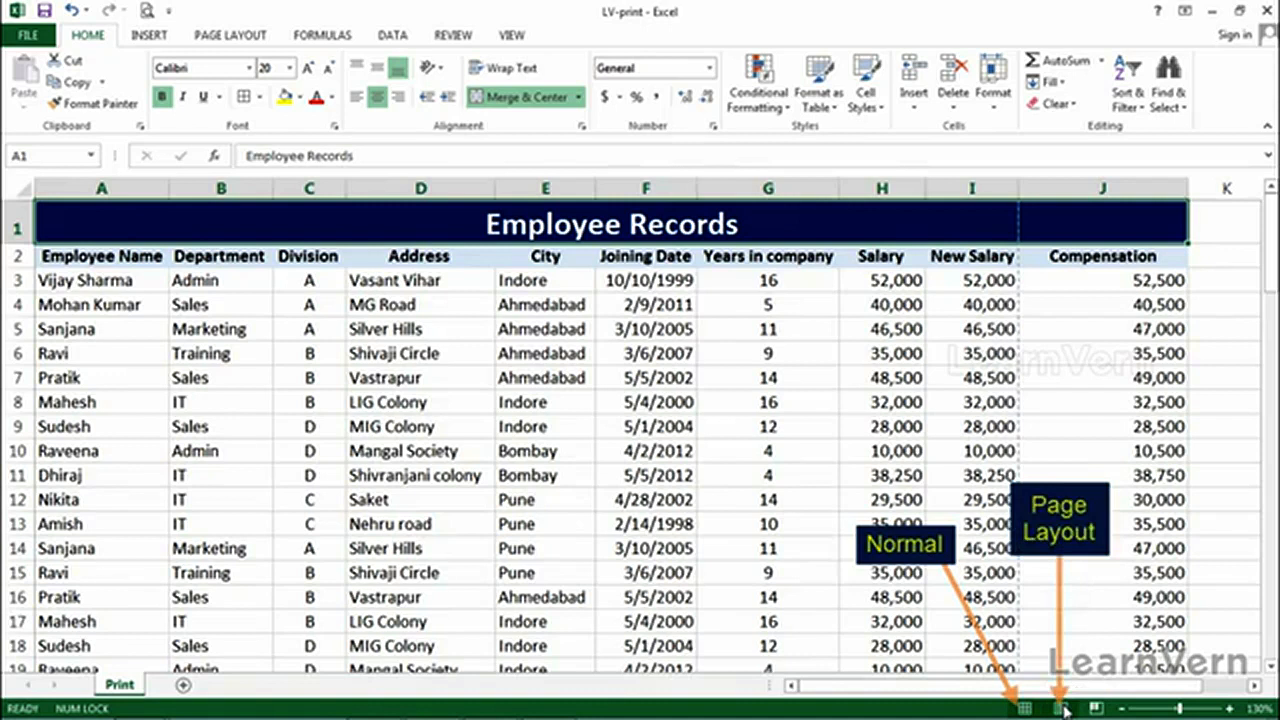
Show the sheet in Page Layout view, then switch it to Page Break Preview
left_click(1060, 708)
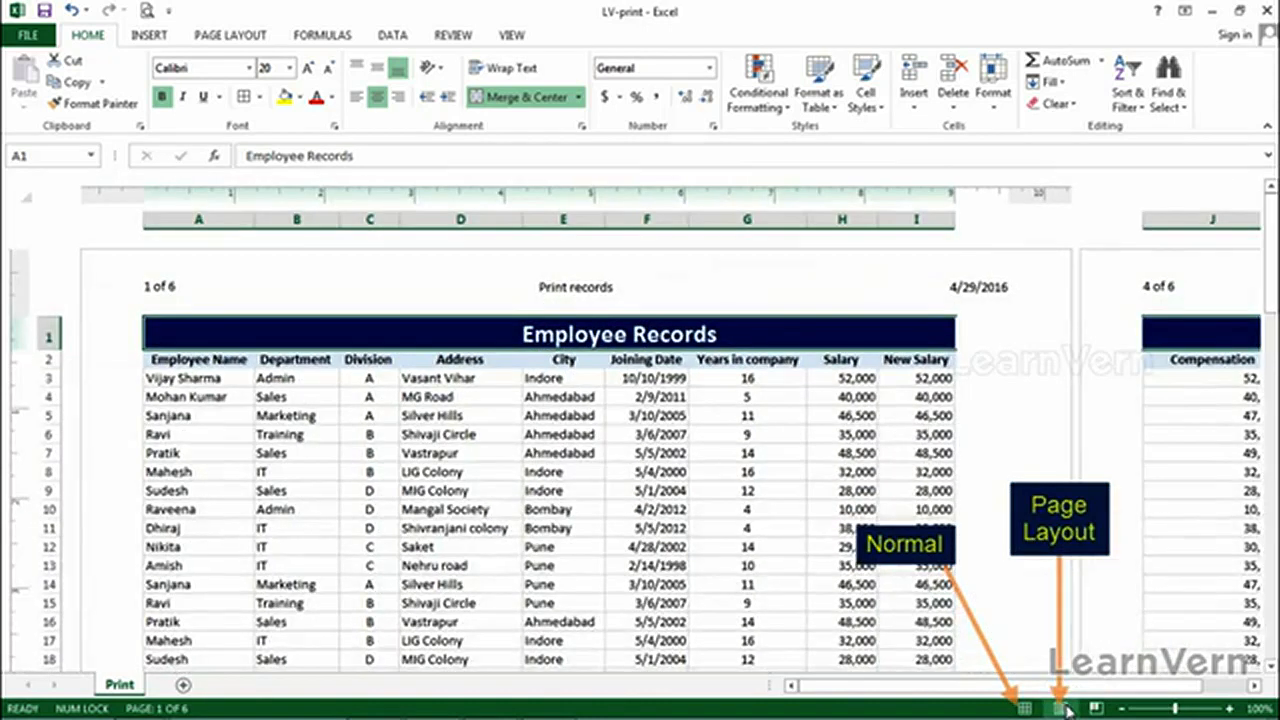
left_click(1095, 708)
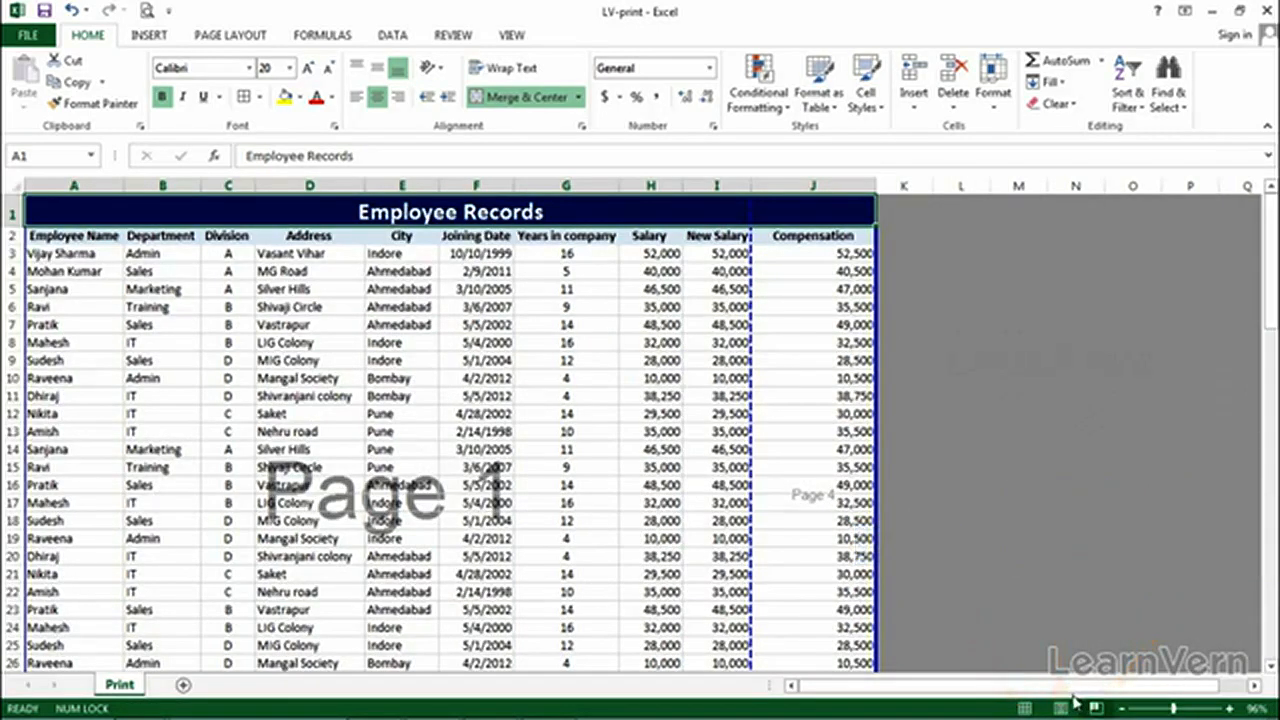
Examine how the page breaks divide the employee records across the printed pages
left_click_drag(1273, 322, 1270, 278)
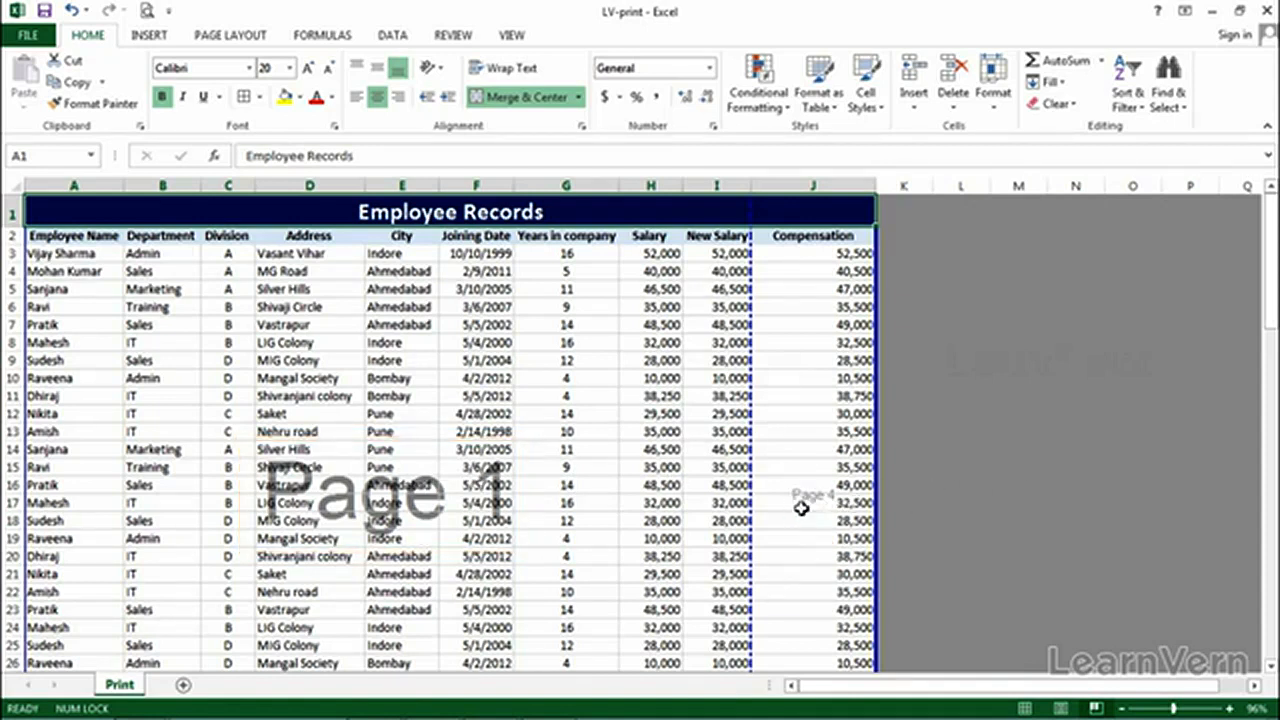
left_click_drag(1270, 255, 1270, 614)
scroll(803, 583, "up", 12)
scroll(567, 458, "down", 14)
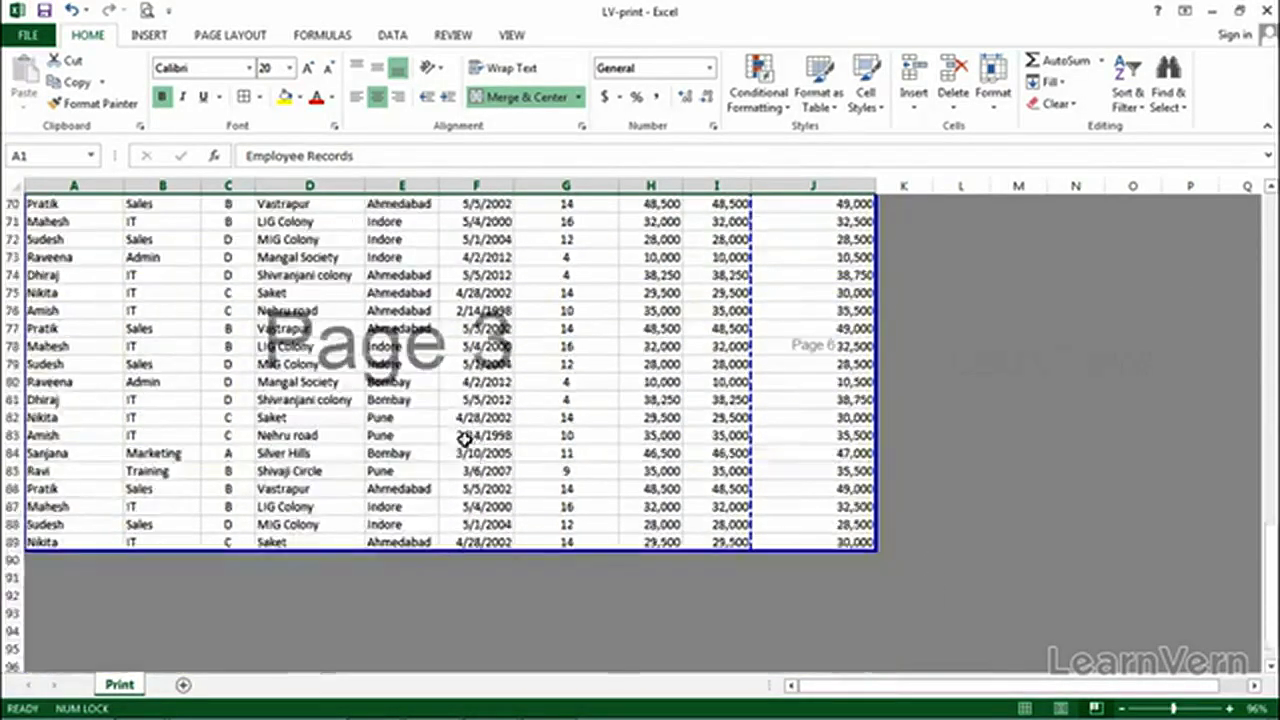
scroll(489, 443, "up", 20)
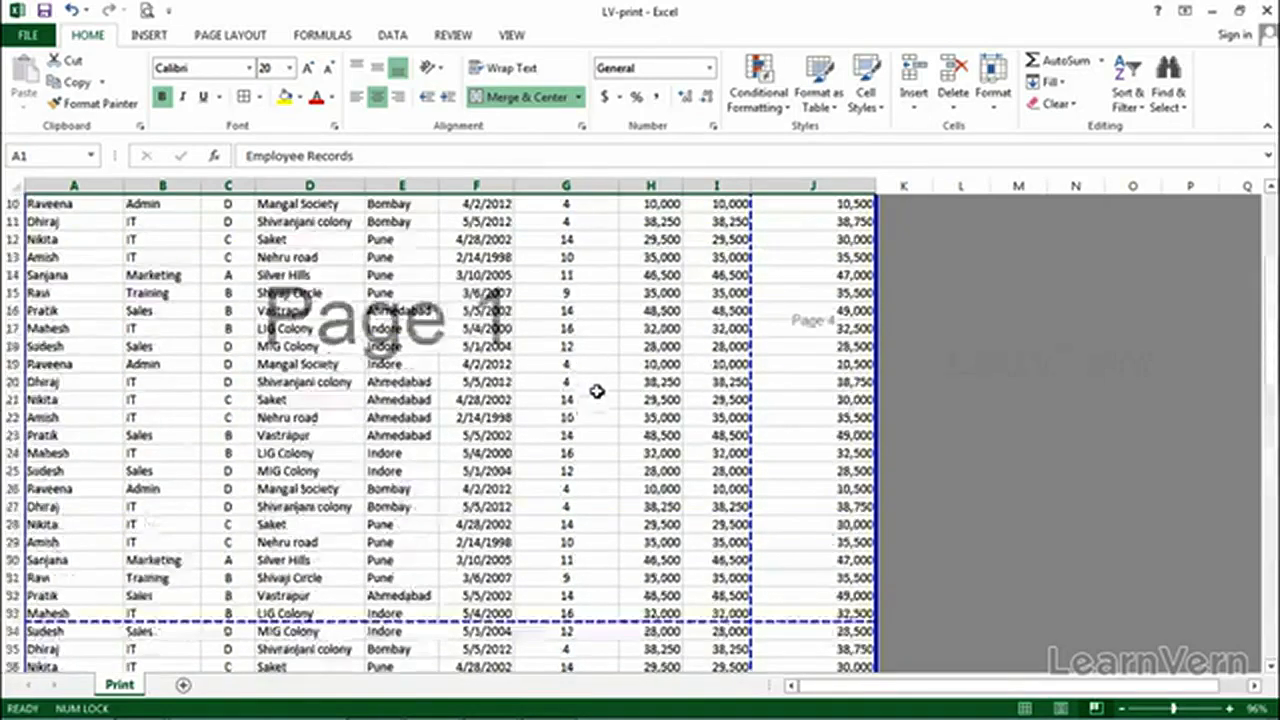
scroll(646, 374, "up", 3)
scroll(814, 357, "down", 16)
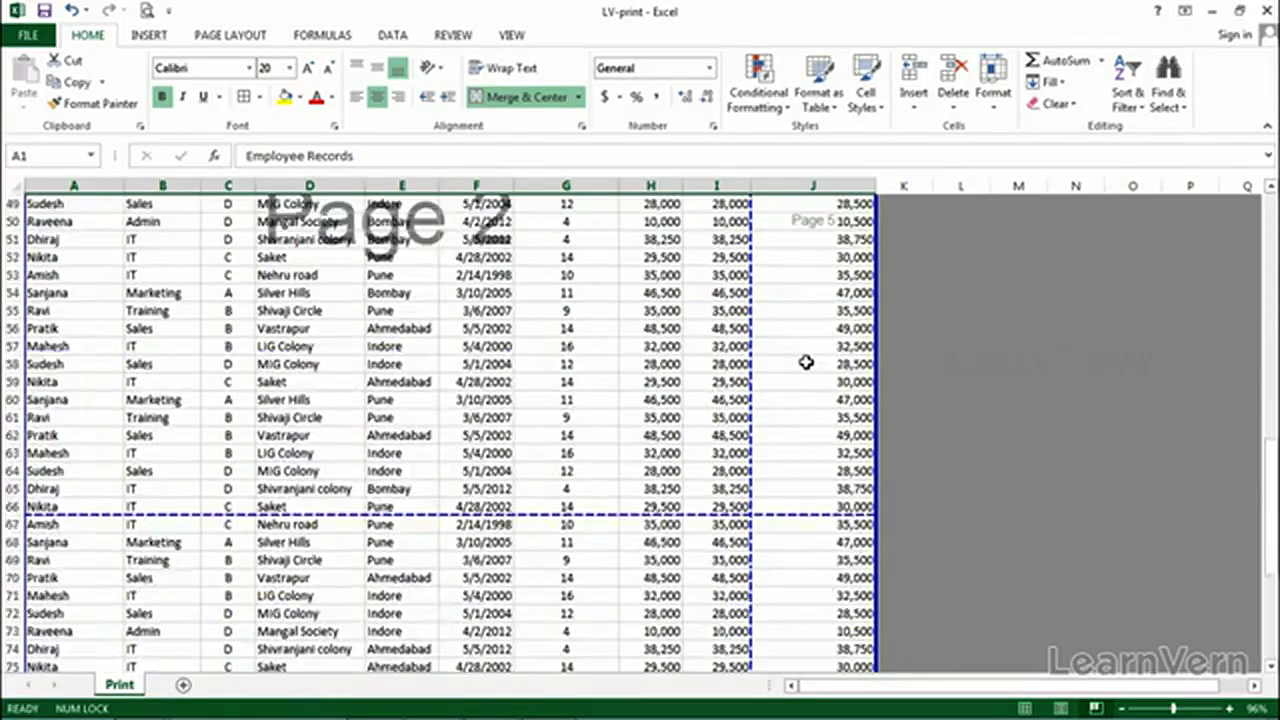
scroll(806, 362, "down", 7)
scroll(793, 351, "up", 11)
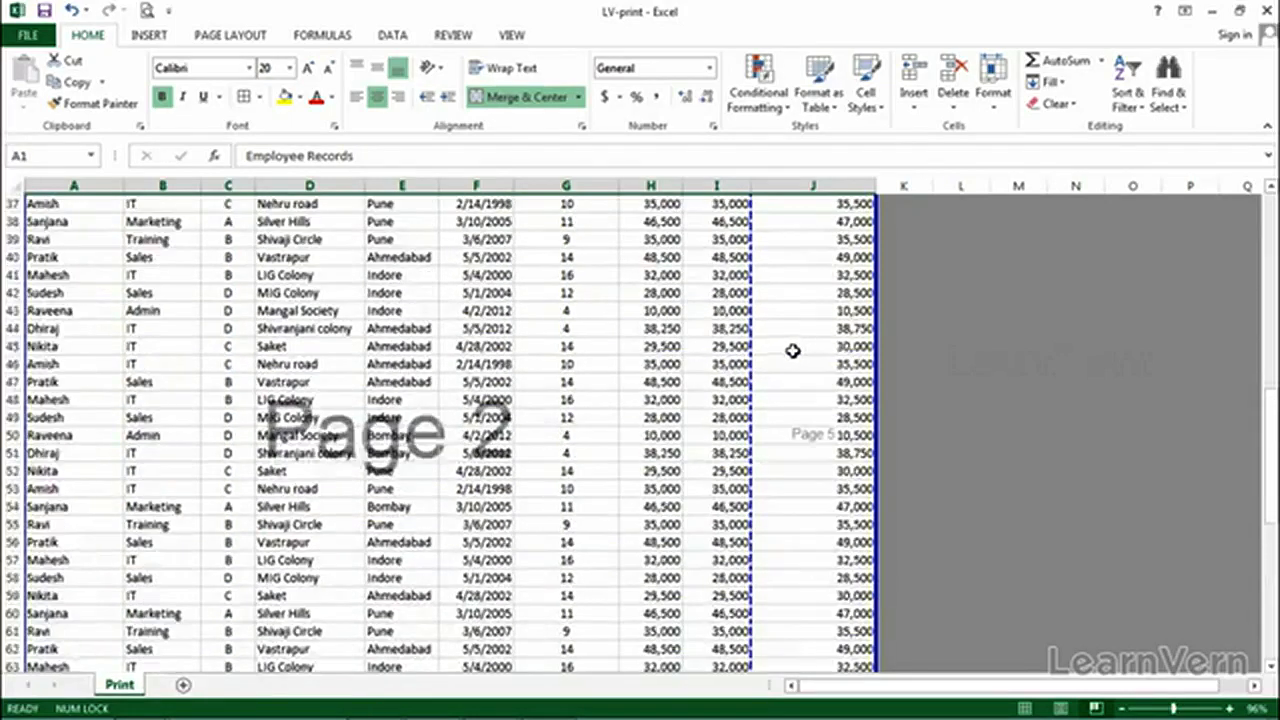
scroll(792, 334, "up", 12)
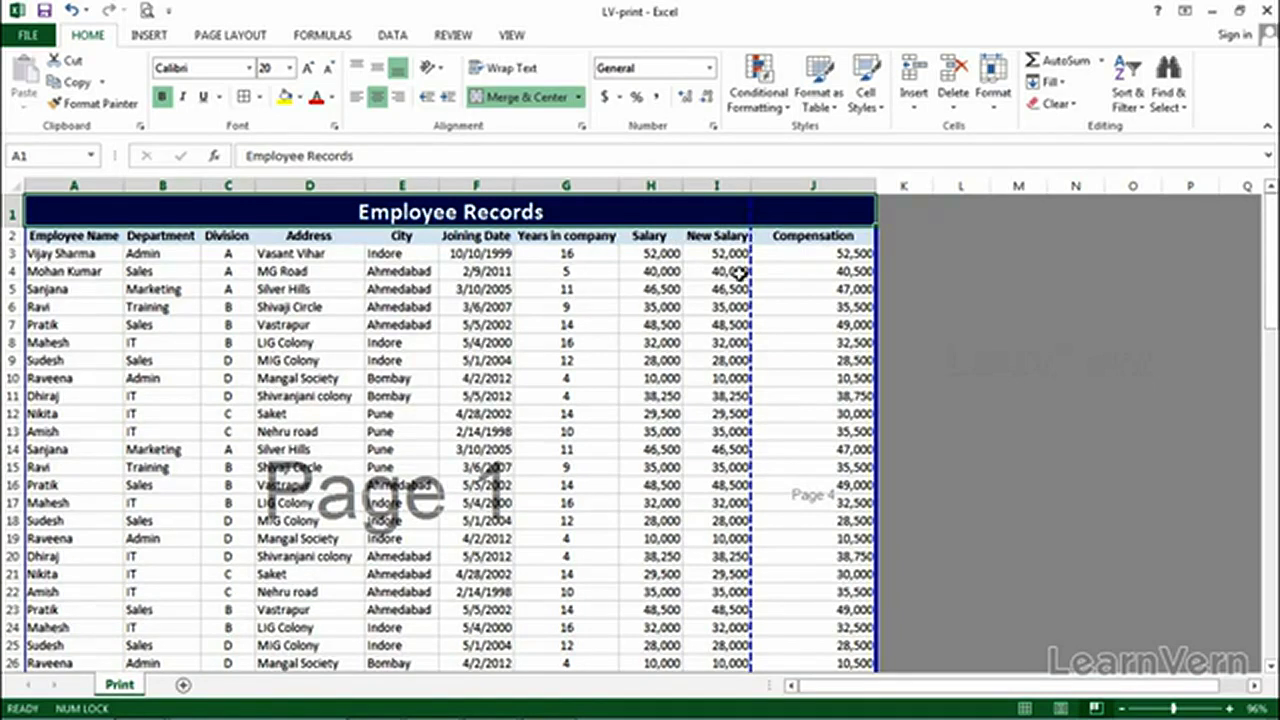
Hide column G (Years in company)
left_click(556, 178)
right_click(566, 182)
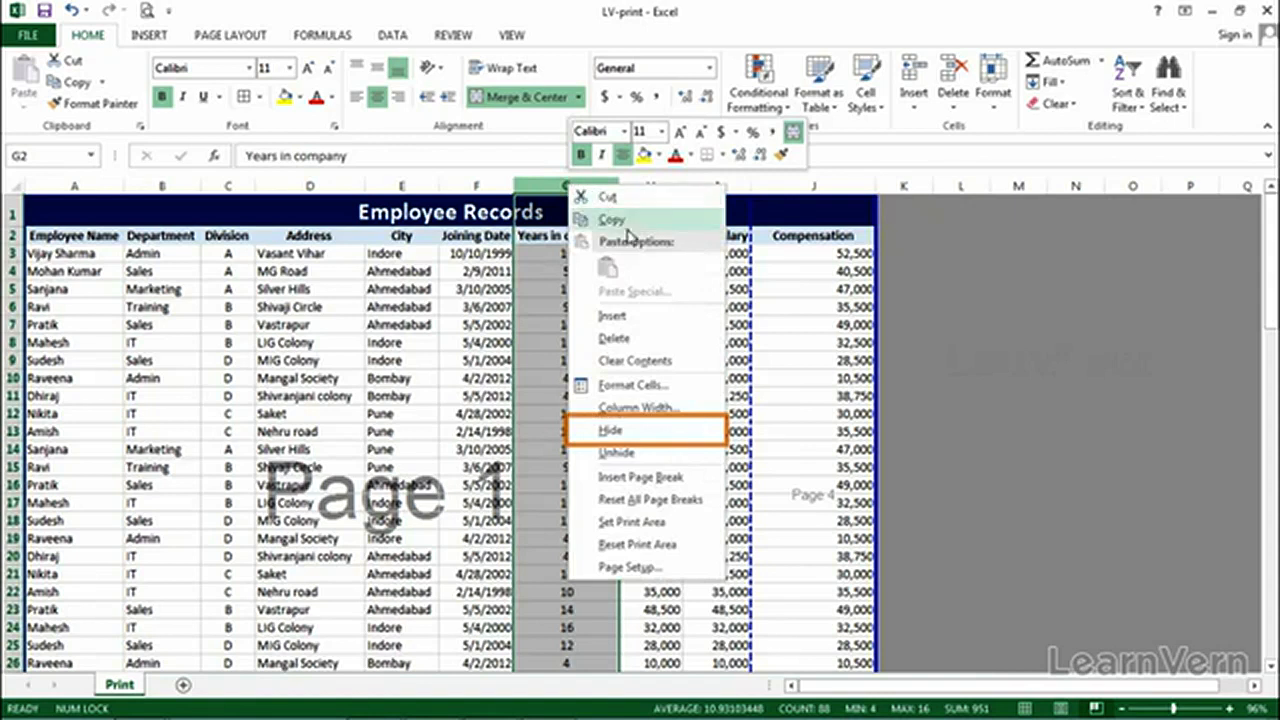
left_click(657, 430)
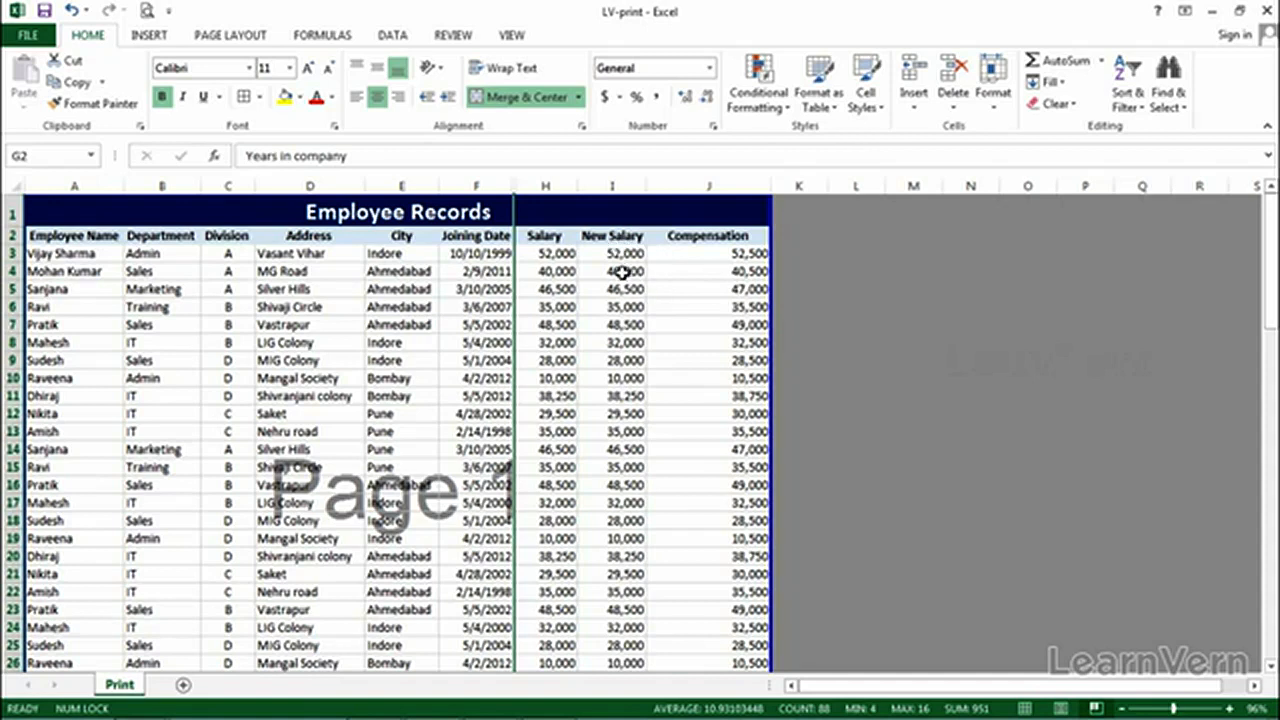
scroll(622, 271, "down", 15)
scroll(600, 265, "up", 15)
Exclude the Compensation column from the print area and check the sheet in the print preview
left_click_drag(771, 246, 673, 248)
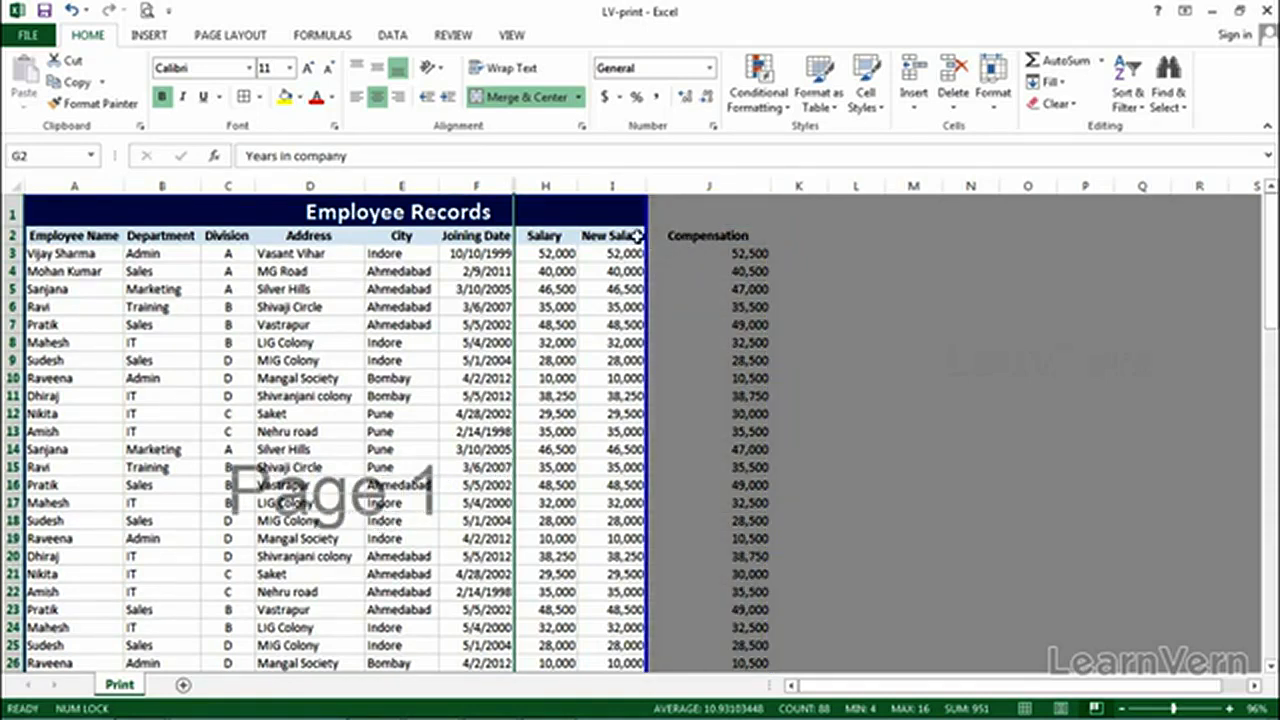
key("ctrl+F2")
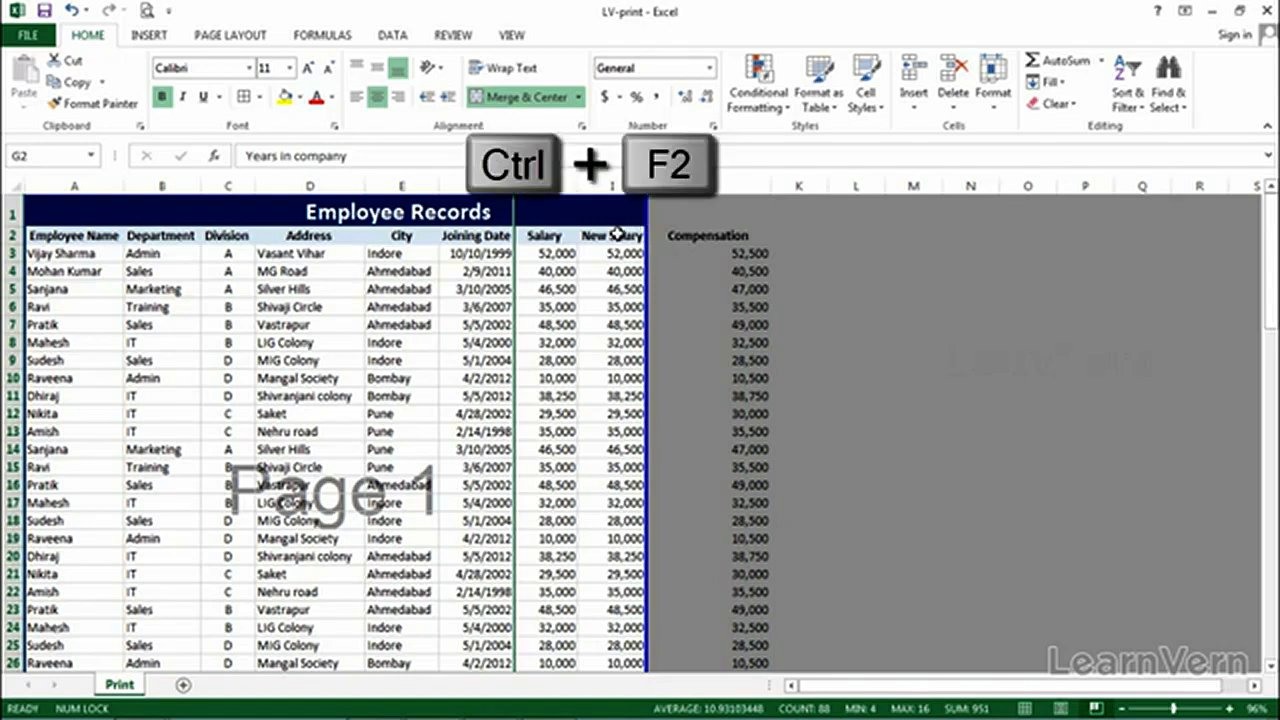
left_click(152, 12)
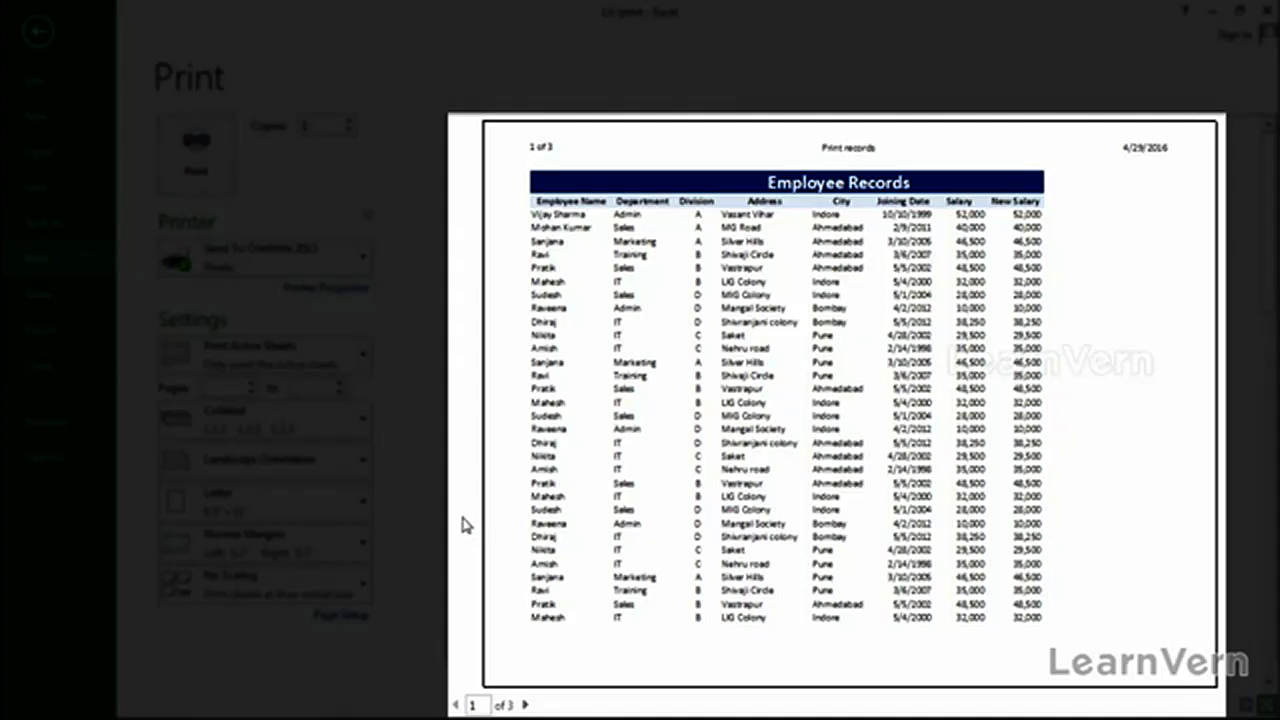
key("Escape")
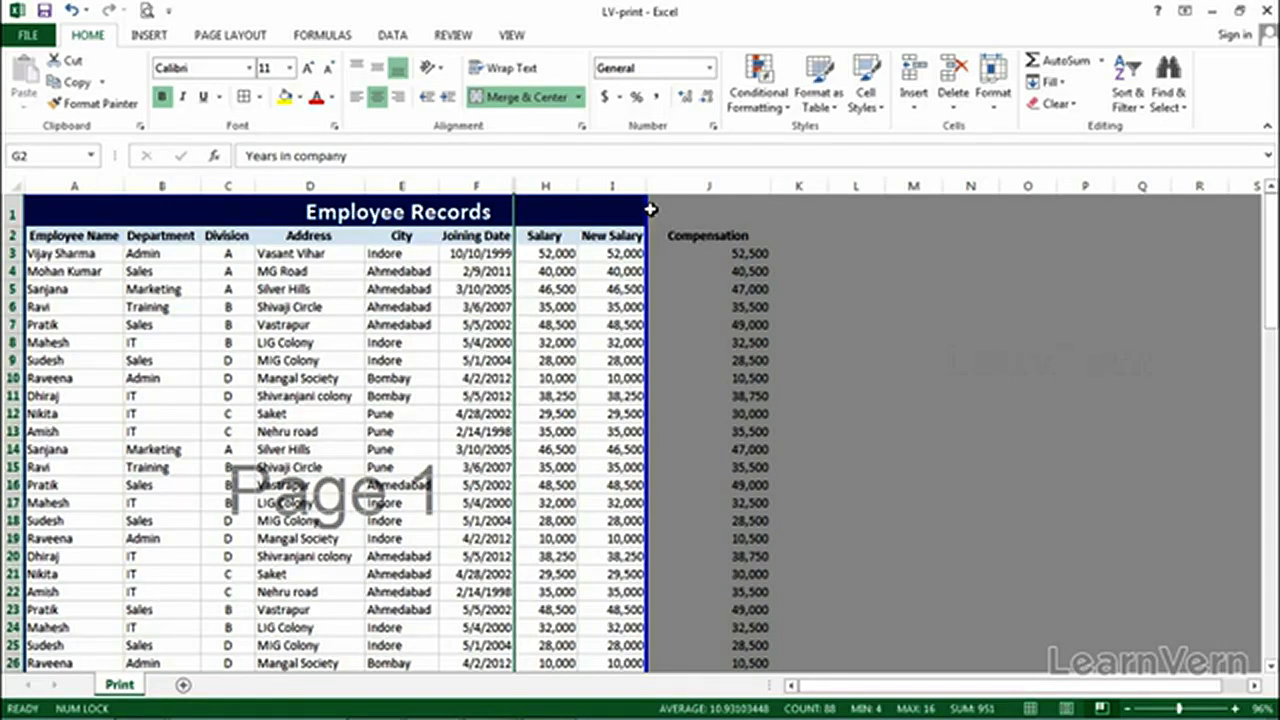
Exclude the New Salary column from the print area as well and inspect cells in the Salary, New Salary and Compensation columns
left_click_drag(648, 207, 588, 207)
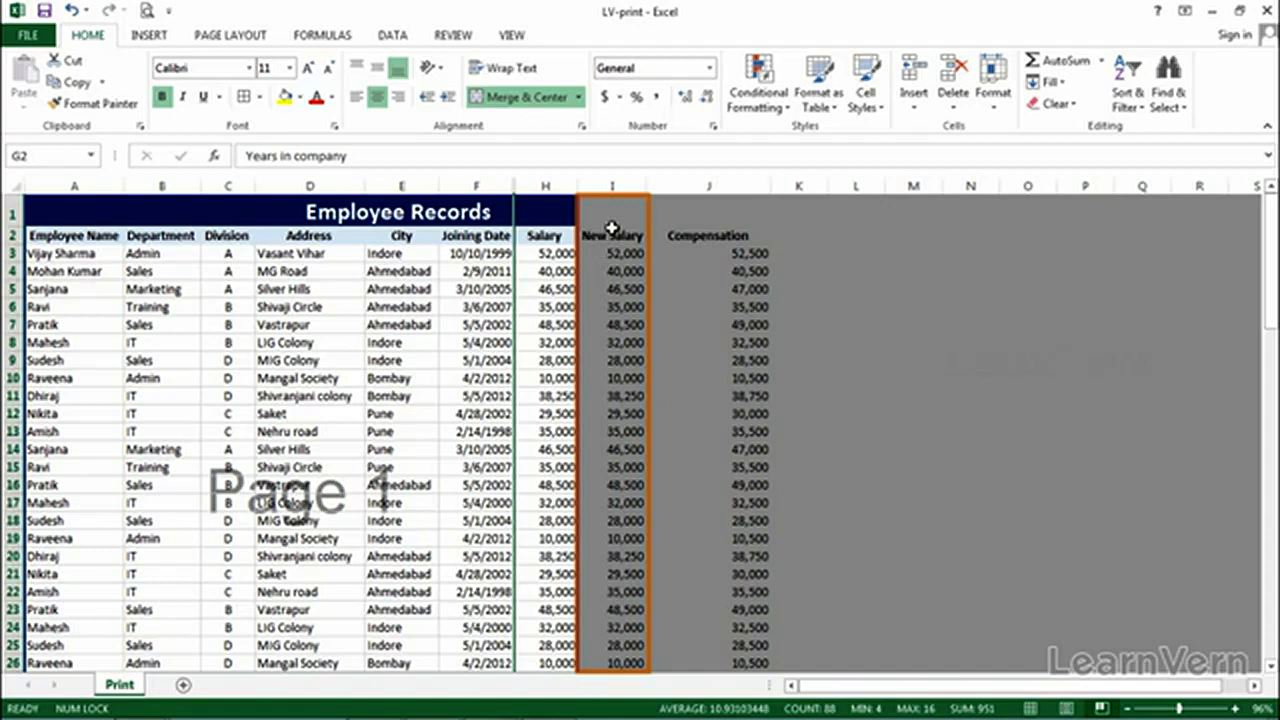
left_click(614, 255)
left_click(624, 288)
left_click(607, 343)
left_click(717, 338)
left_click(765, 396)
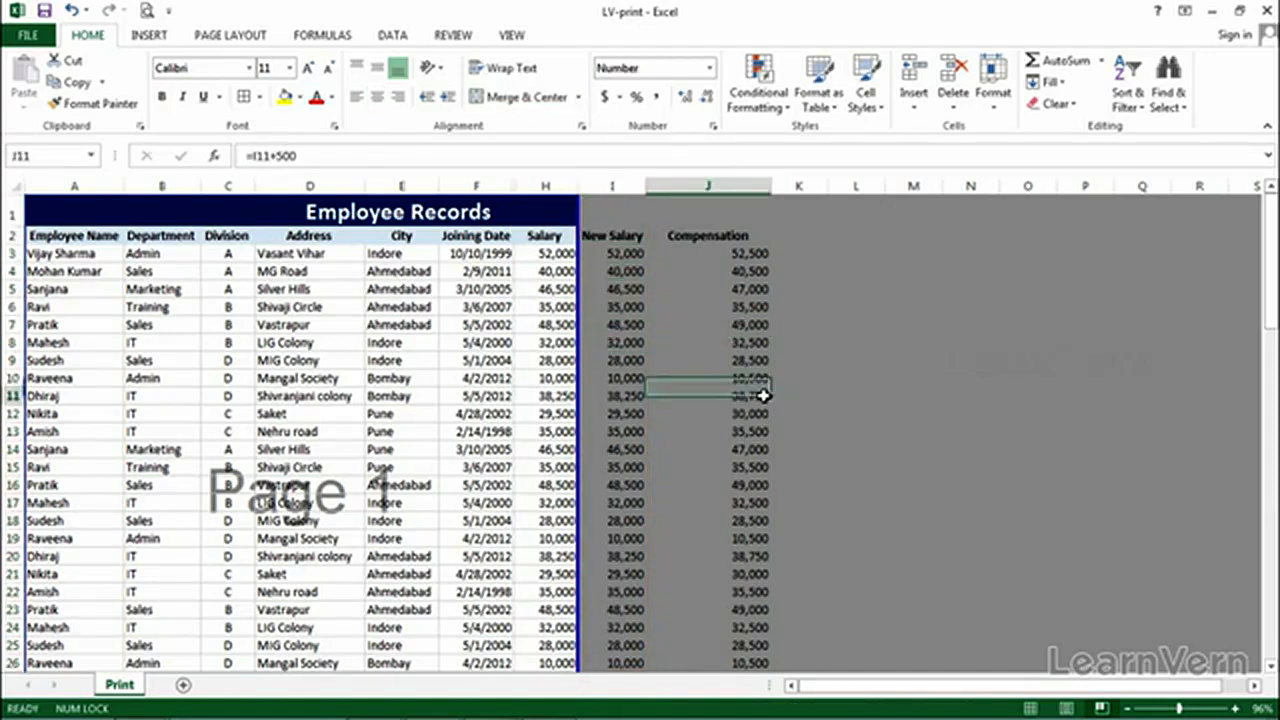
left_click(764, 256)
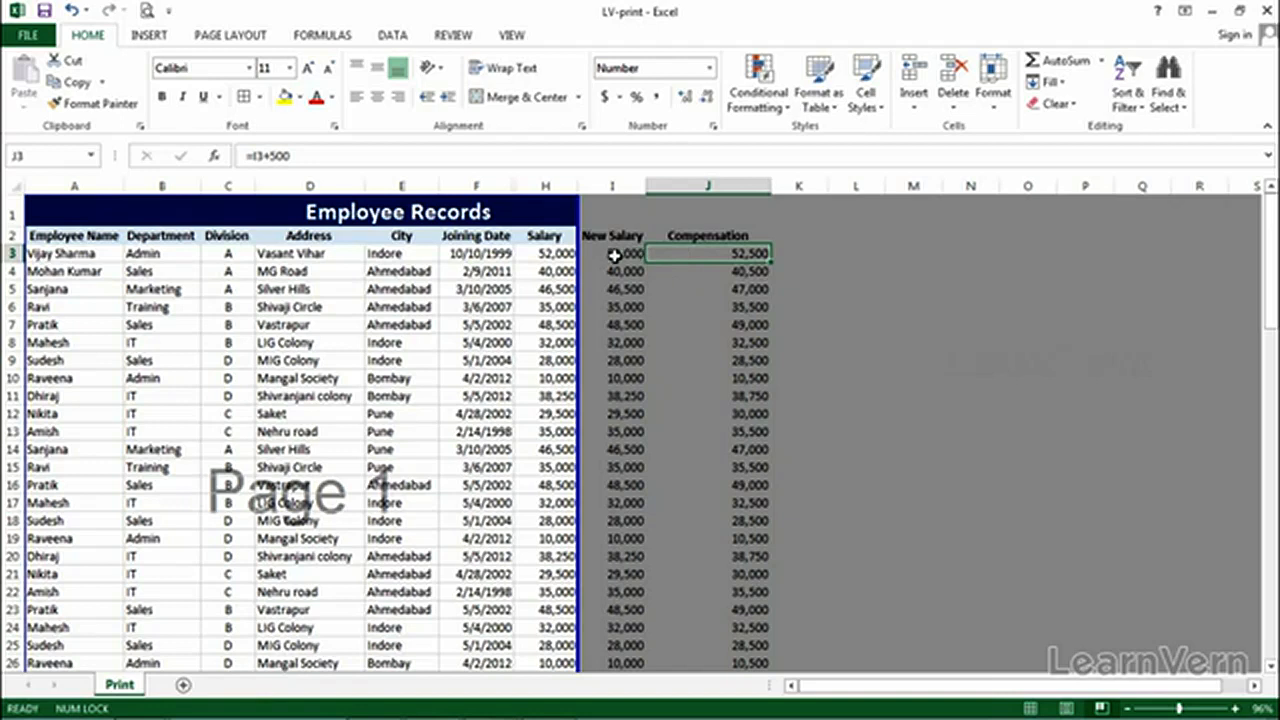
left_click(547, 254)
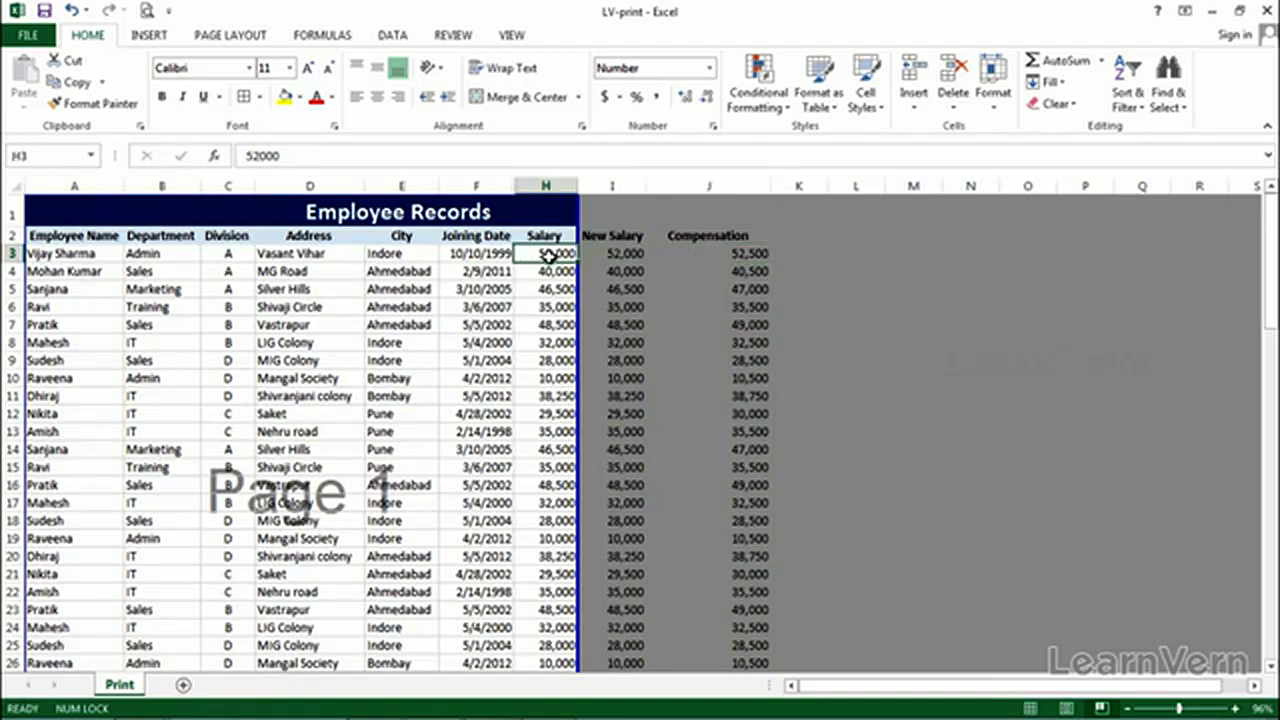
left_click(615, 253)
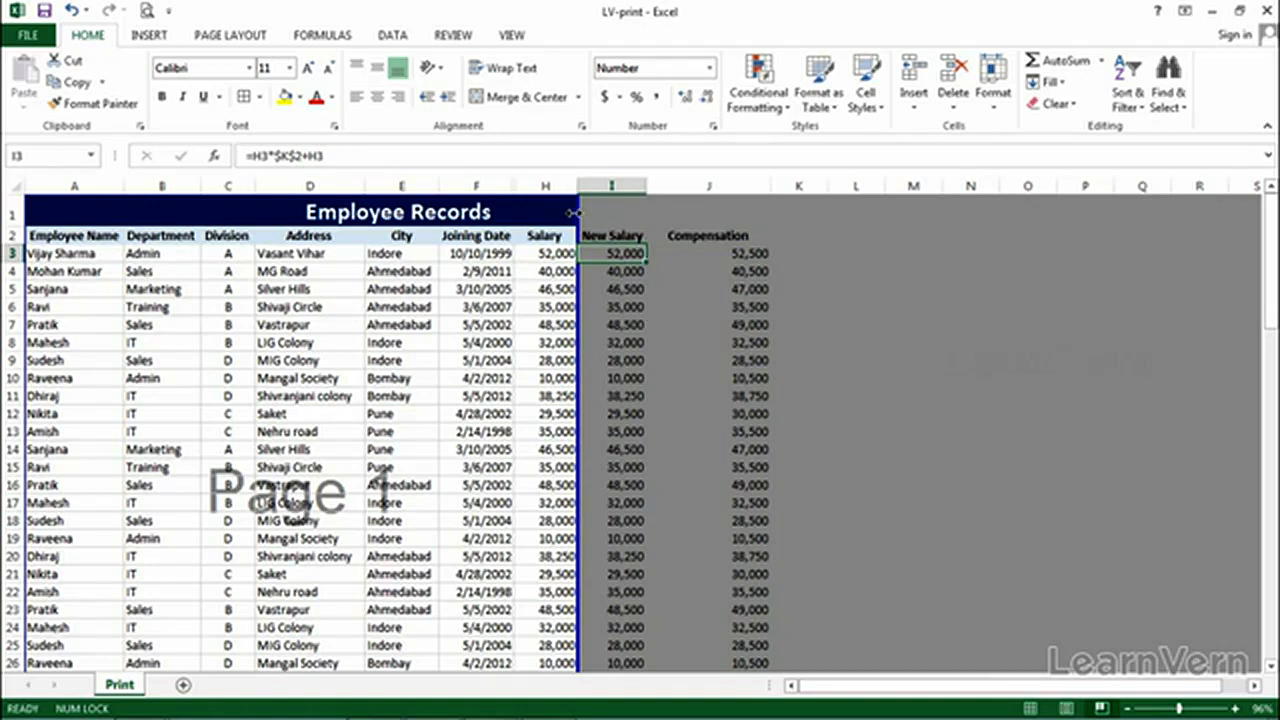
Extend the print area to include New Salary and Compensation again, and unhide column G between Joining Date and Salary
left_click_drag(578, 210, 741, 213)
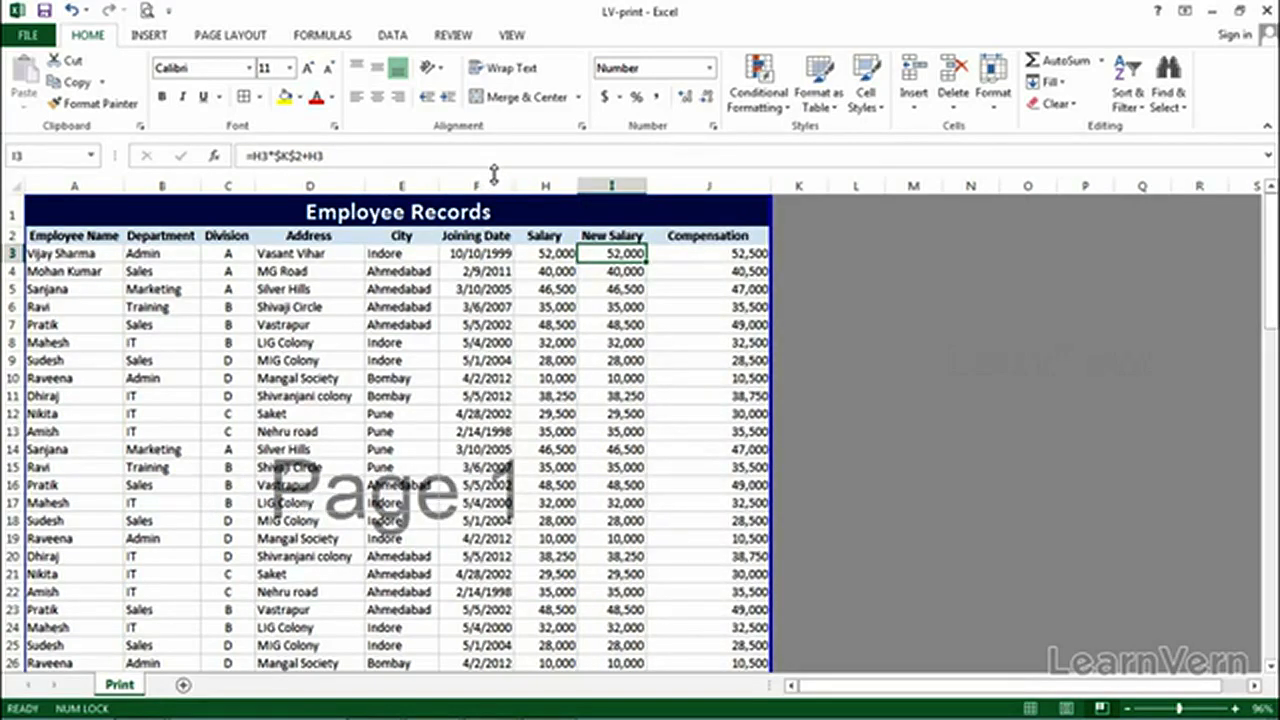
left_click_drag(490, 186, 518, 186)
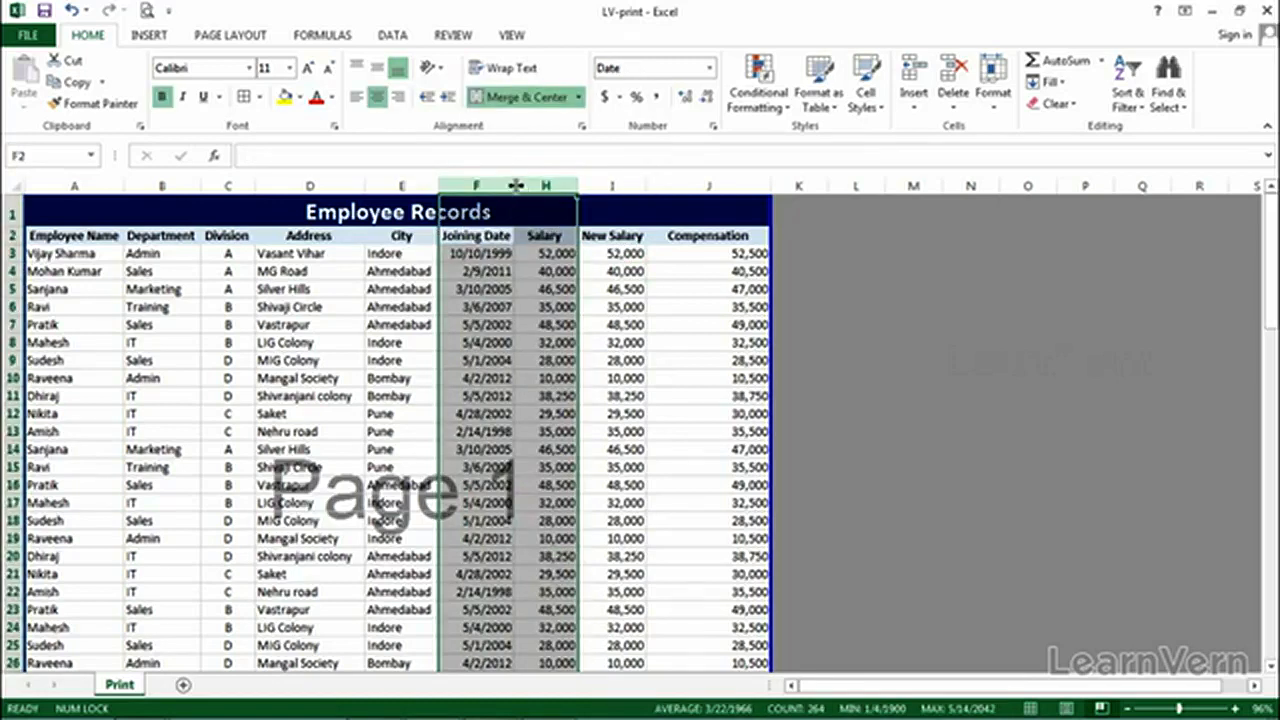
double_click(516, 185)
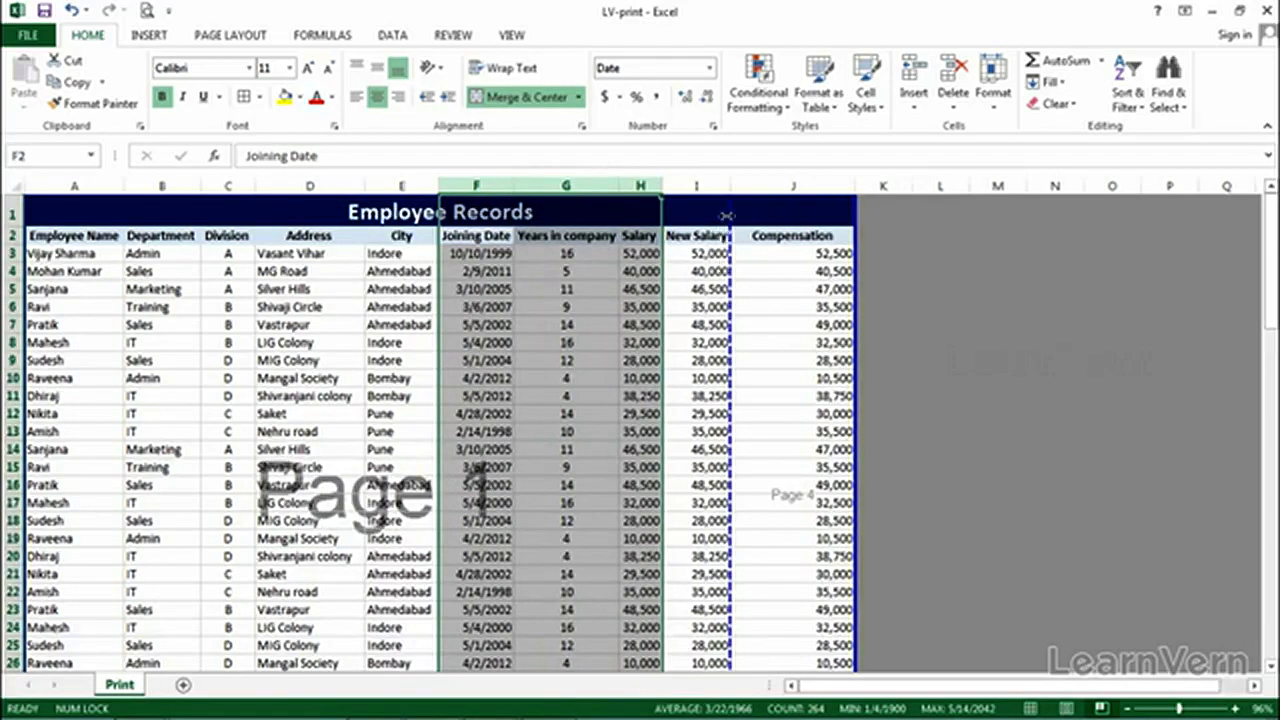
left_click(744, 341)
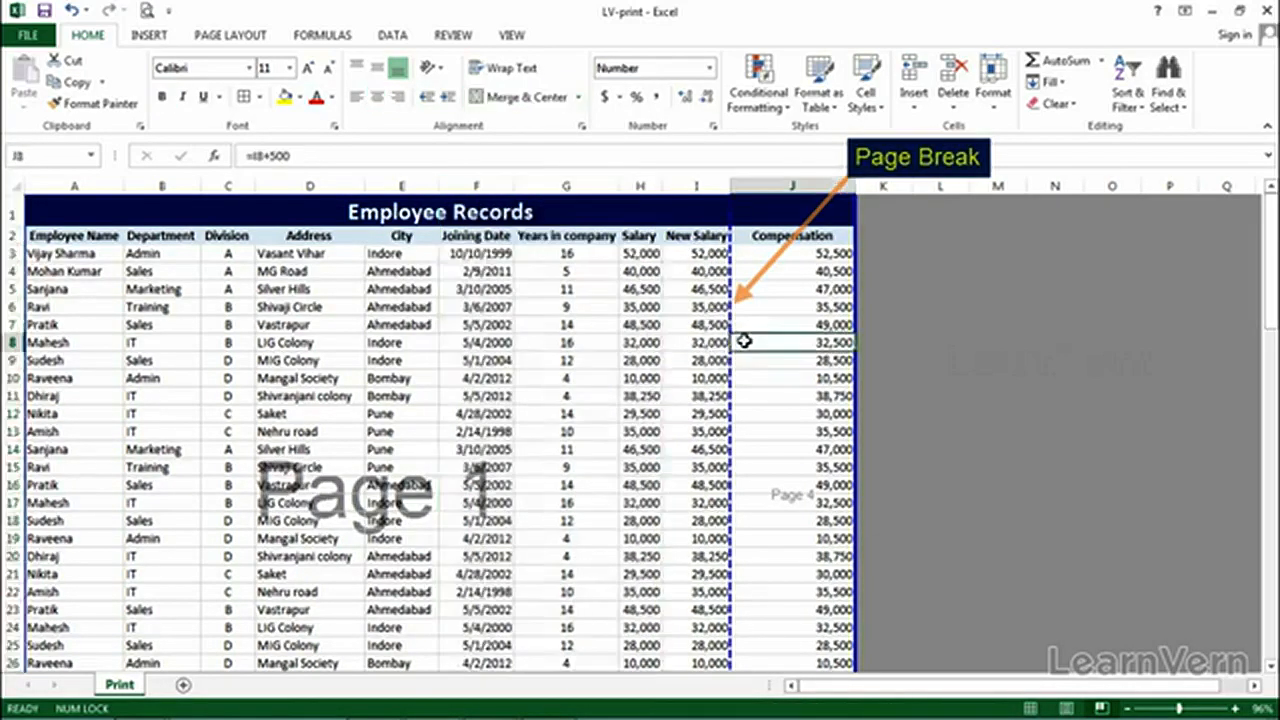
Move the vertical page break after New Salary to the outer edge of Compensation and check the page division
scroll(744, 341, "down", 6)
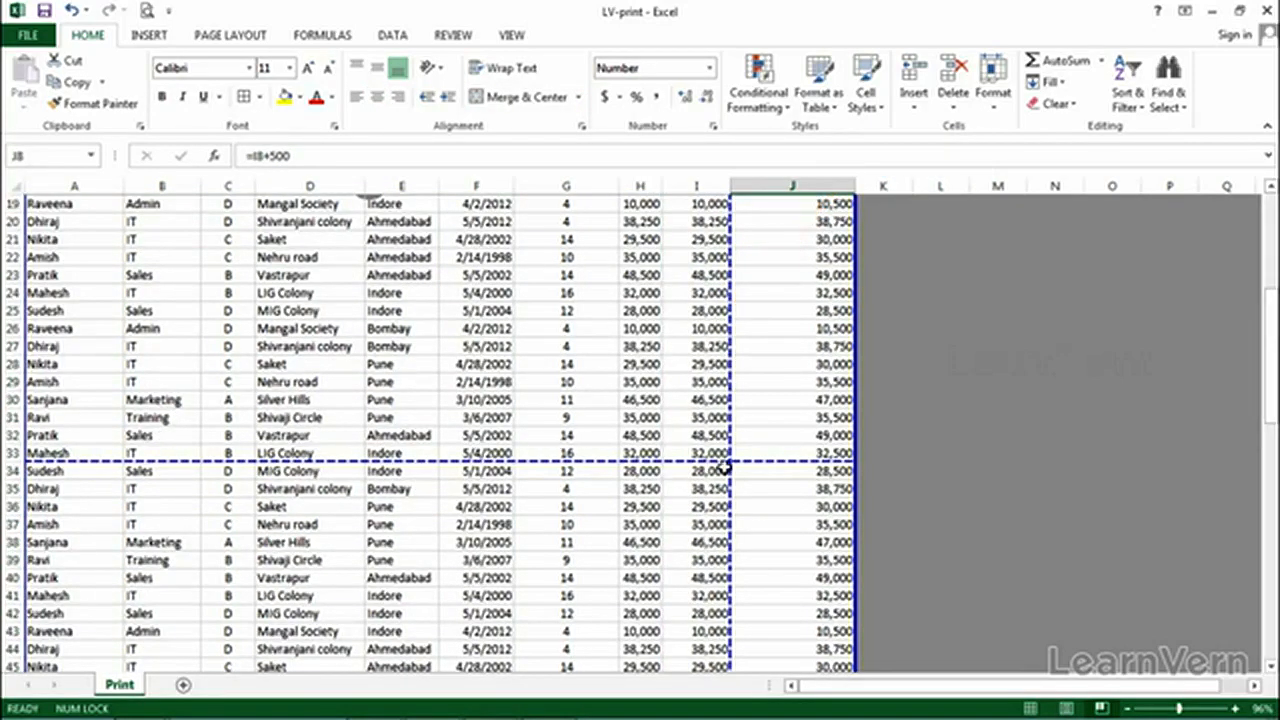
scroll(690, 316, "up", 6)
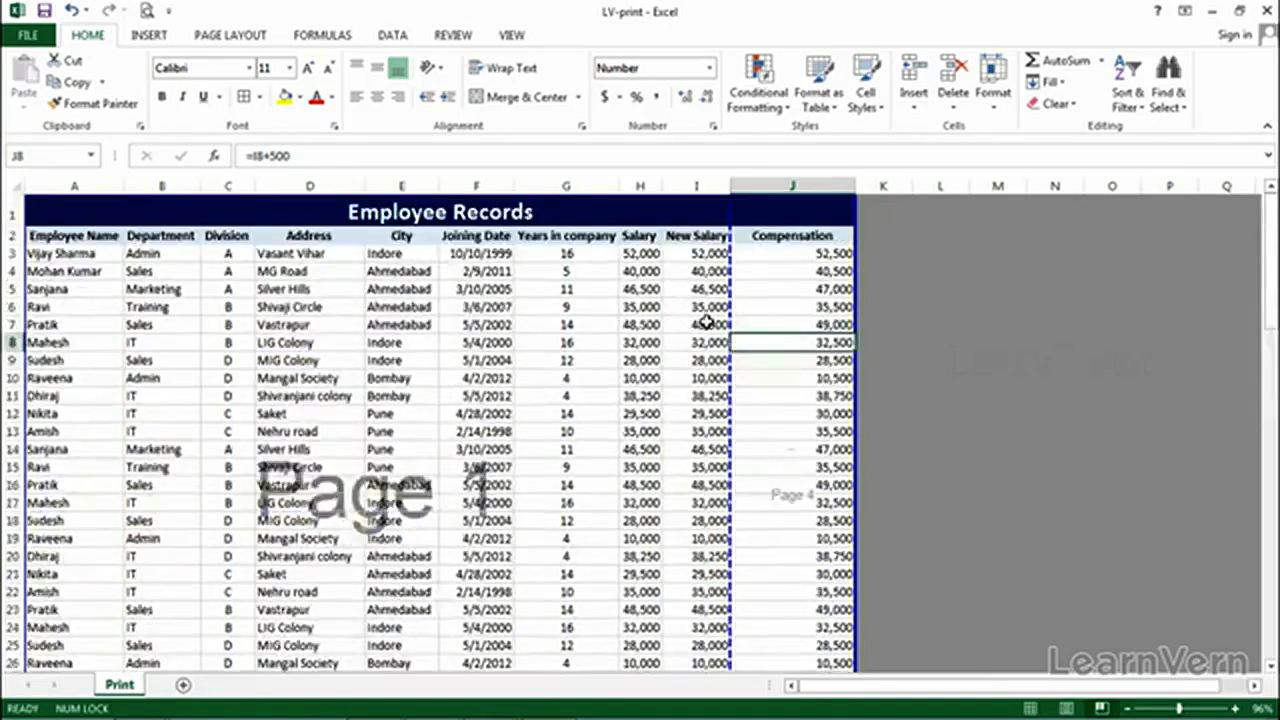
left_click_drag(732, 208, 855, 216)
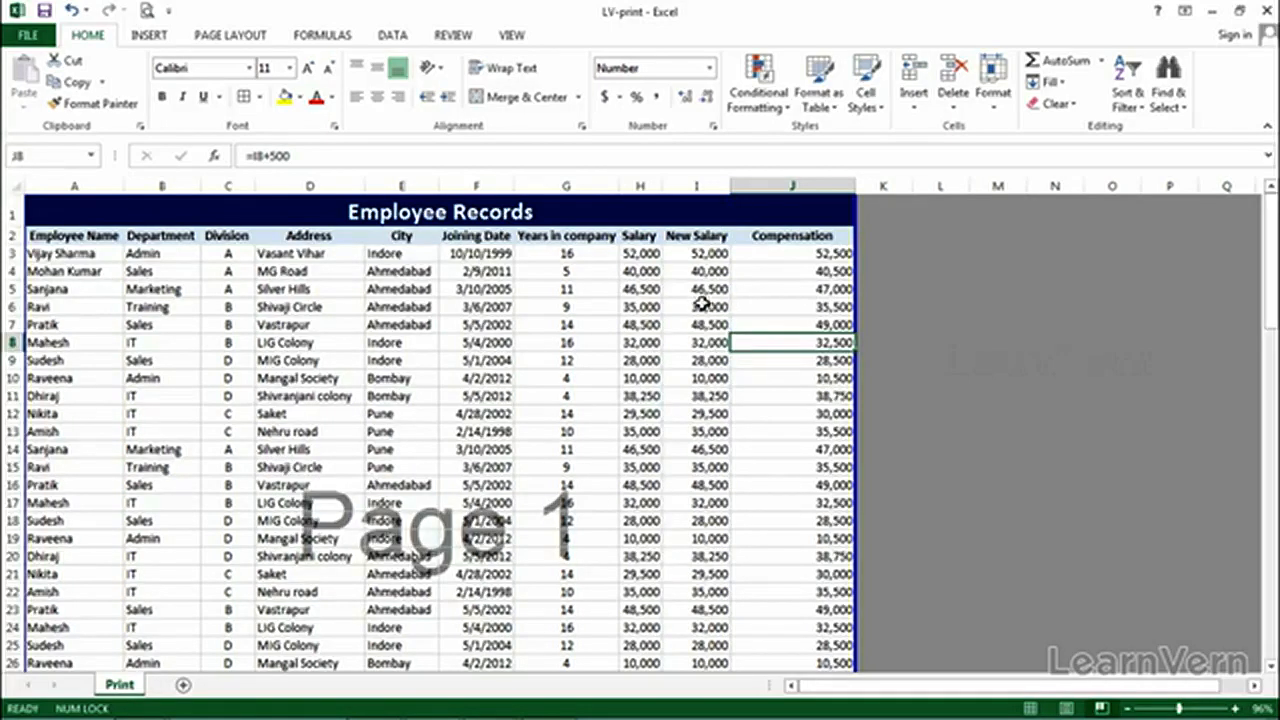
scroll(537, 348, "down", 2)
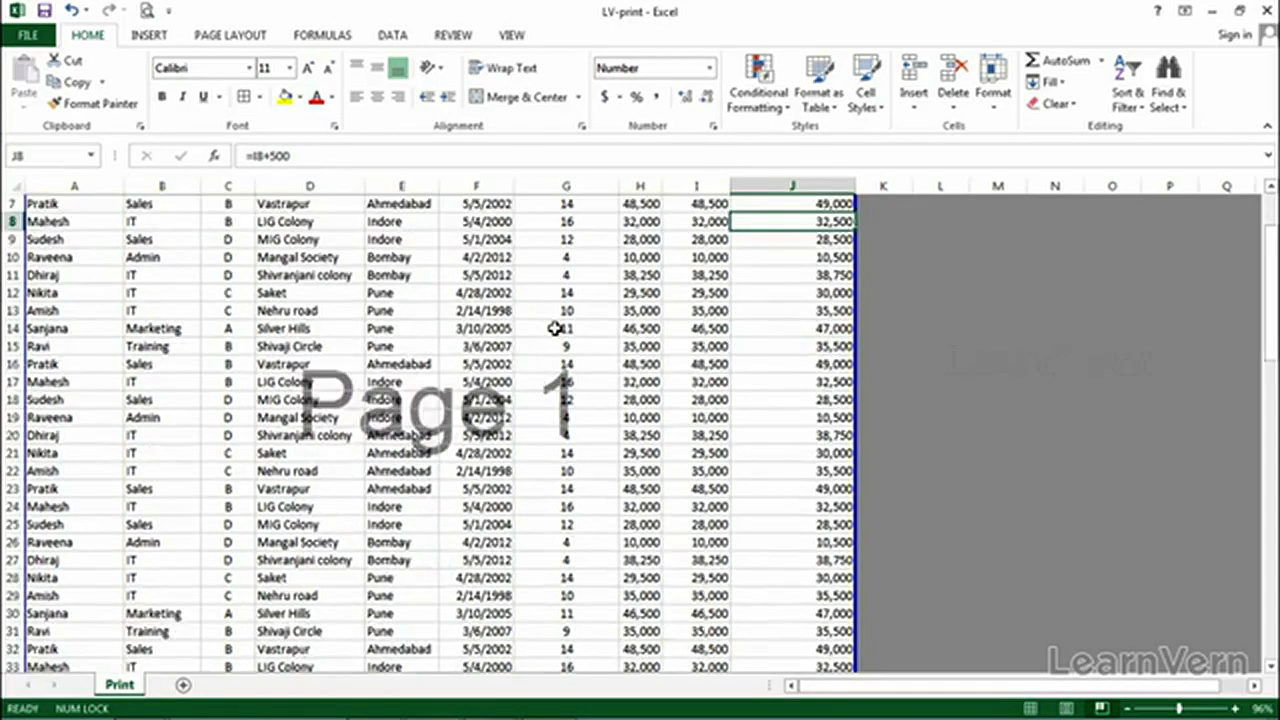
scroll(543, 333, "down", 15)
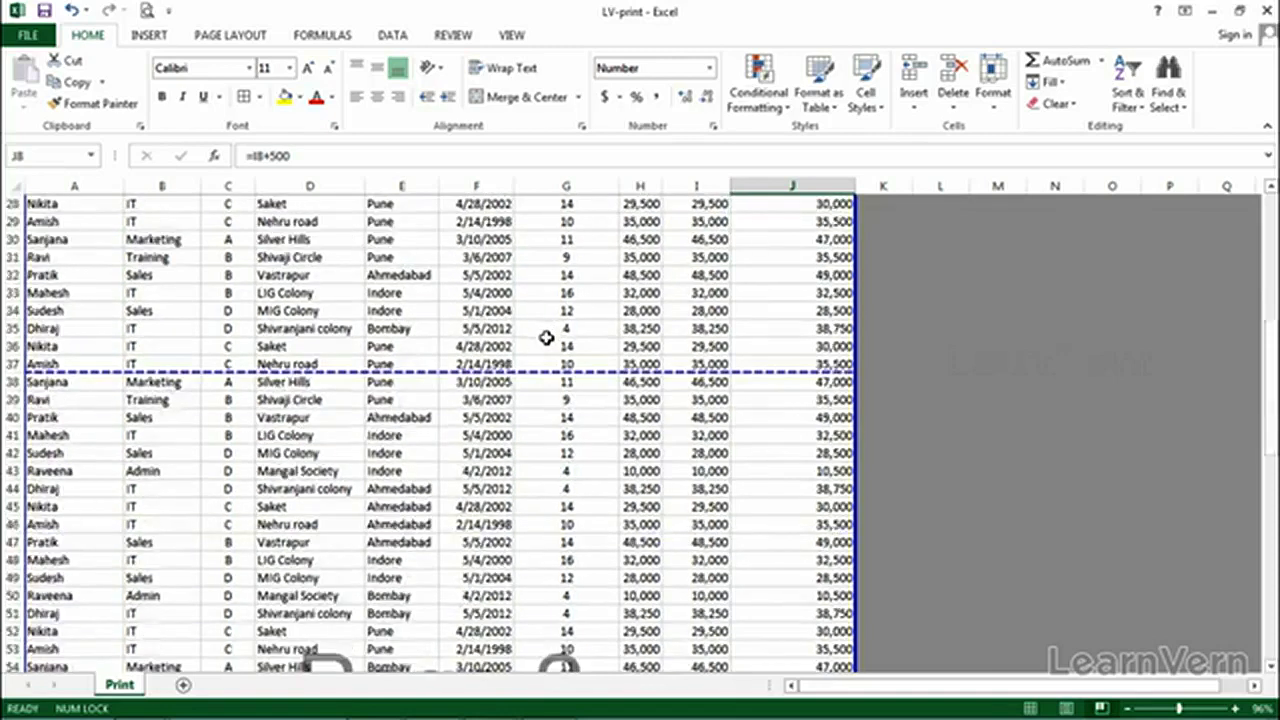
scroll(539, 344, "down", 7)
scroll(535, 344, "up", 5)
scroll(530, 344, "up", 15)
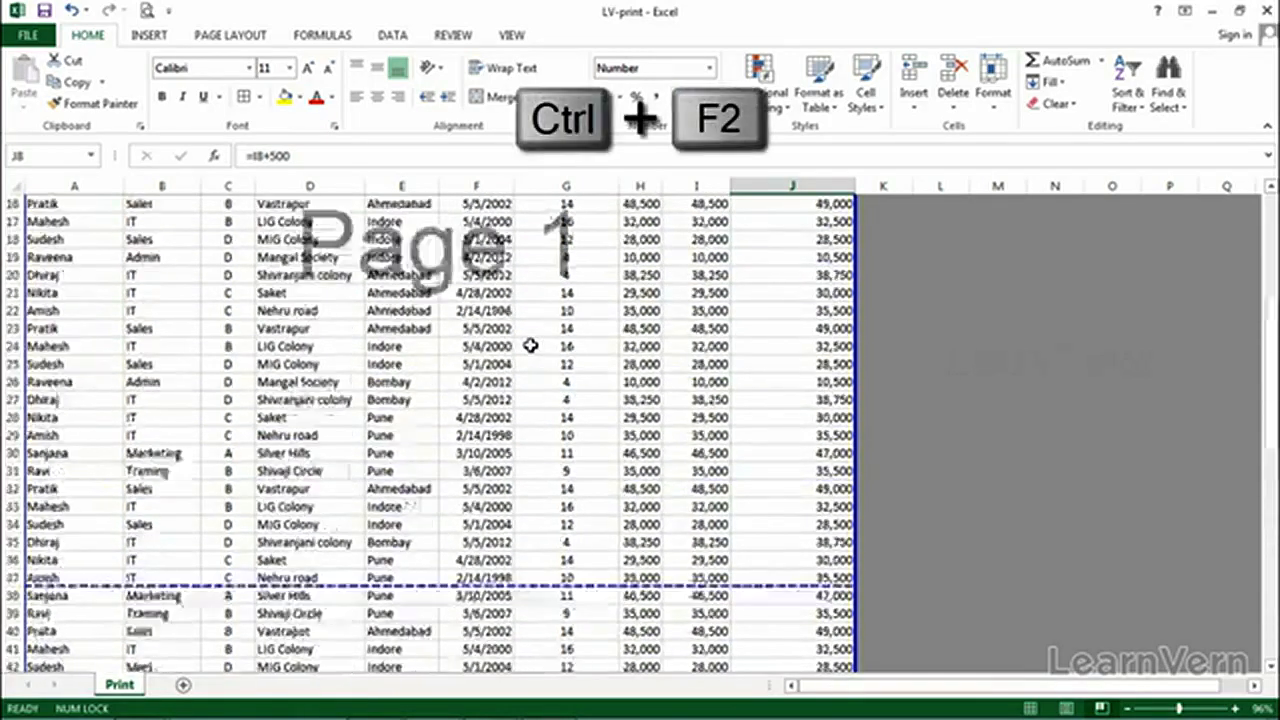
Check the sheet in the print preview and undo the vertical page break move
key("ctrl+F2")
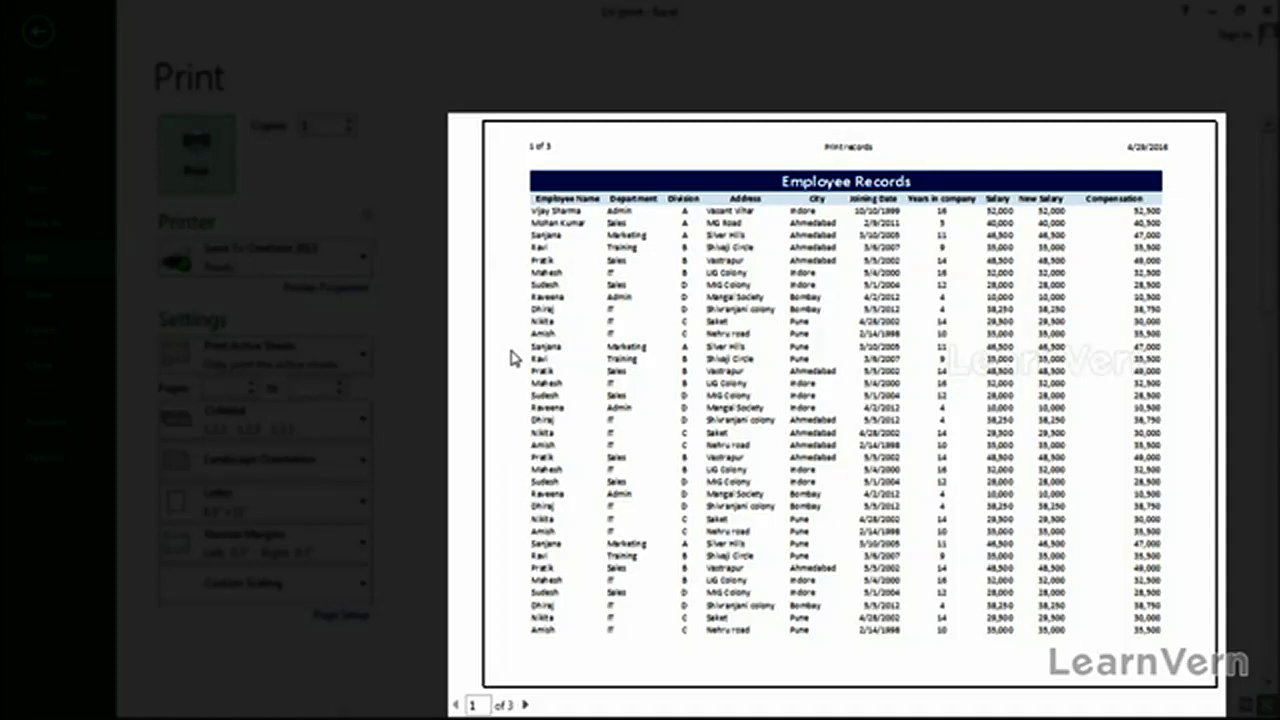
key("Escape")
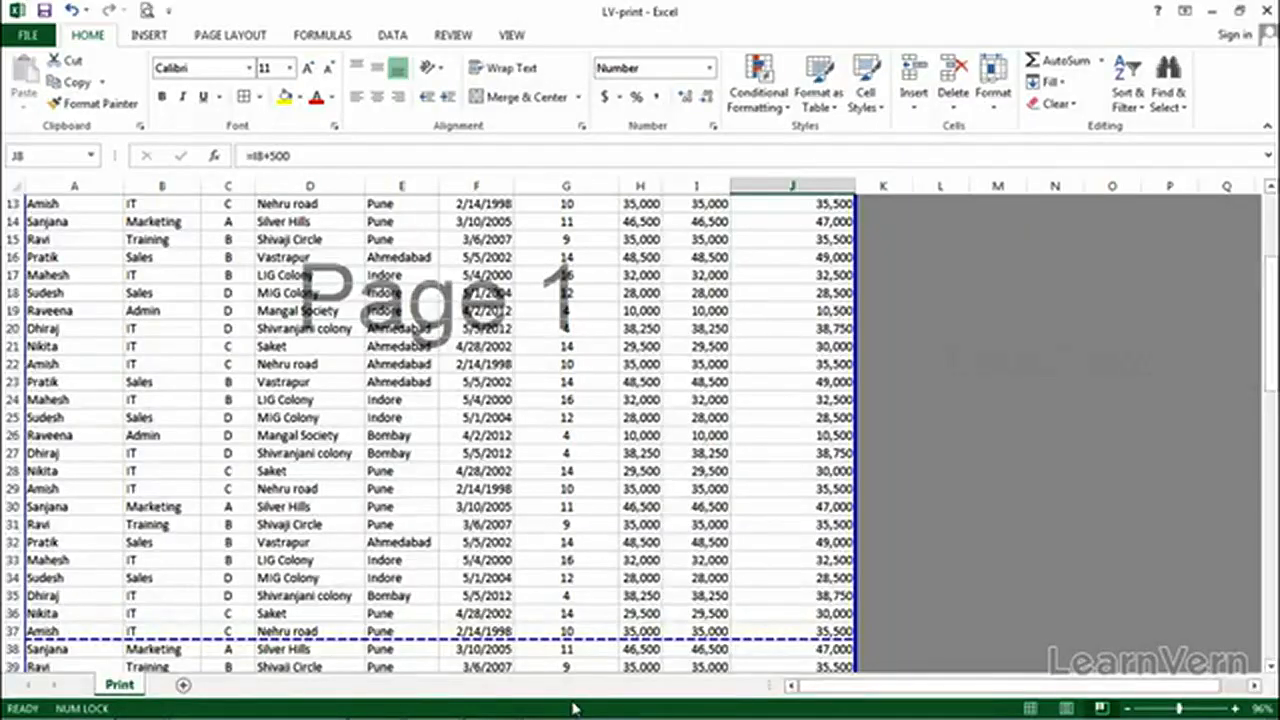
key("ctrl+z")
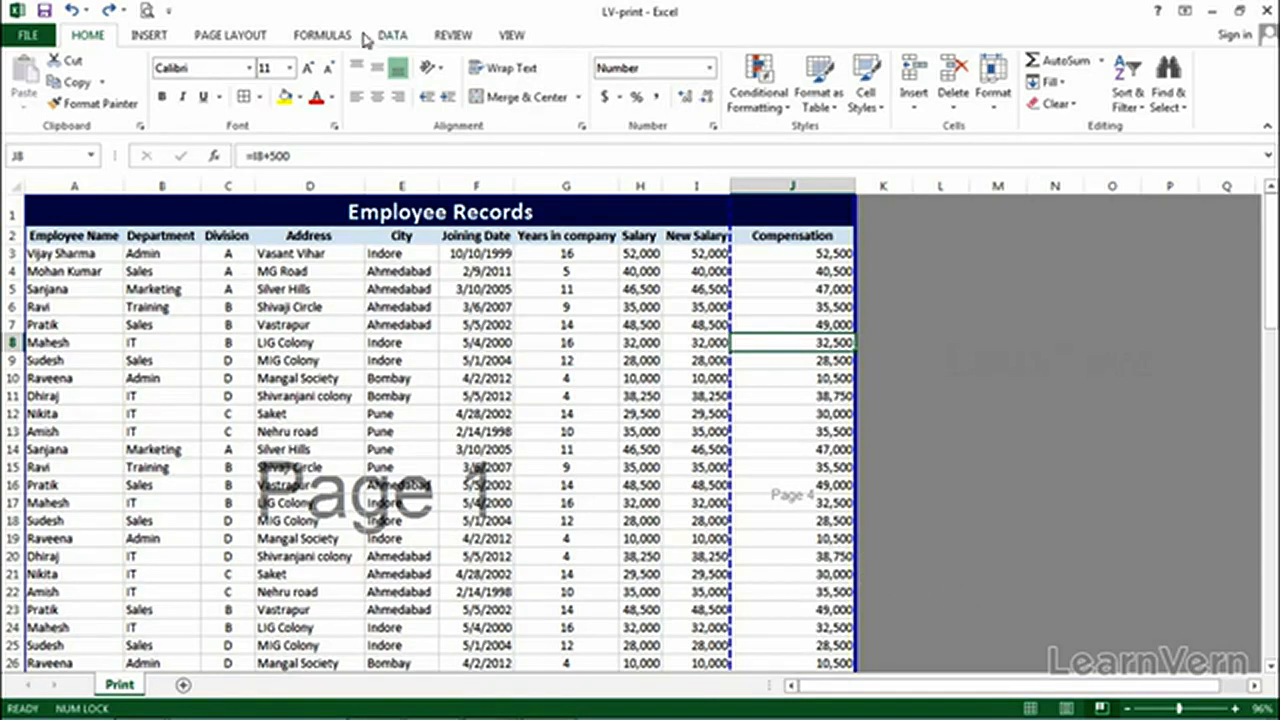
Select the range A2:I33 and open the print settings with the preview
left_click(37, 235)
left_click_drag(37, 235, 724, 300)
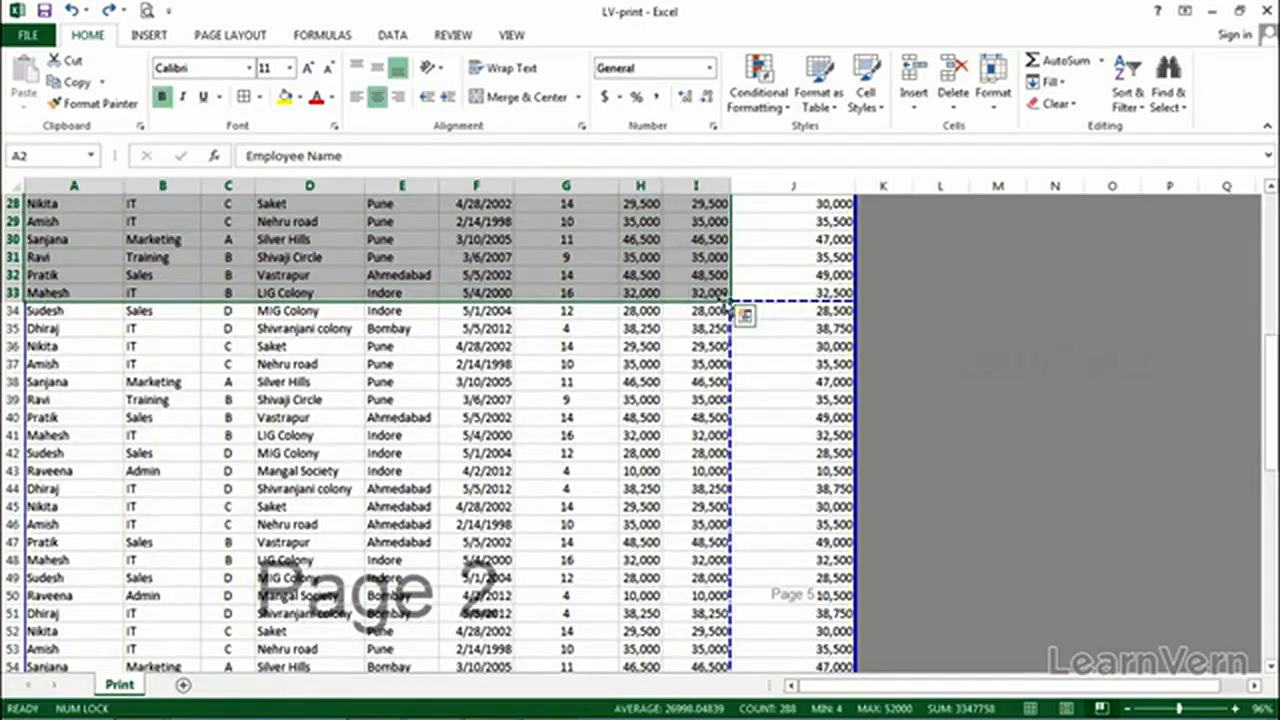
scroll(786, 271, "up", 6)
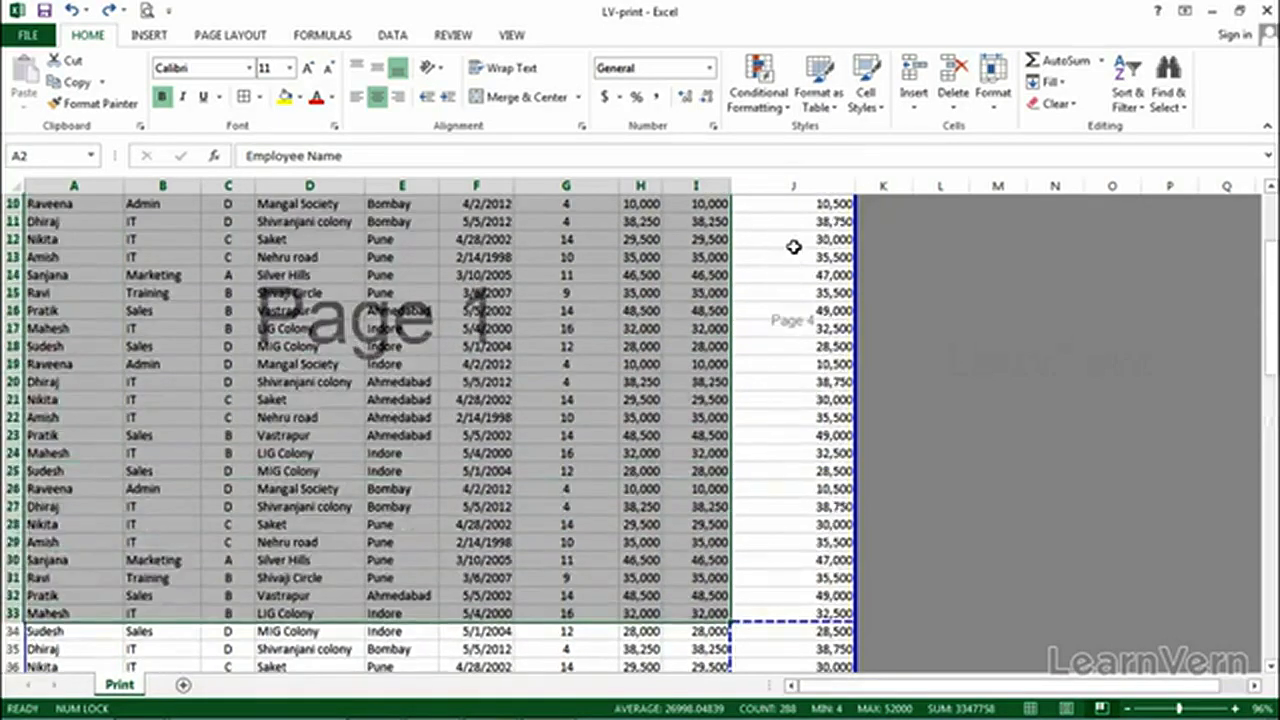
key("ctrl+F2")
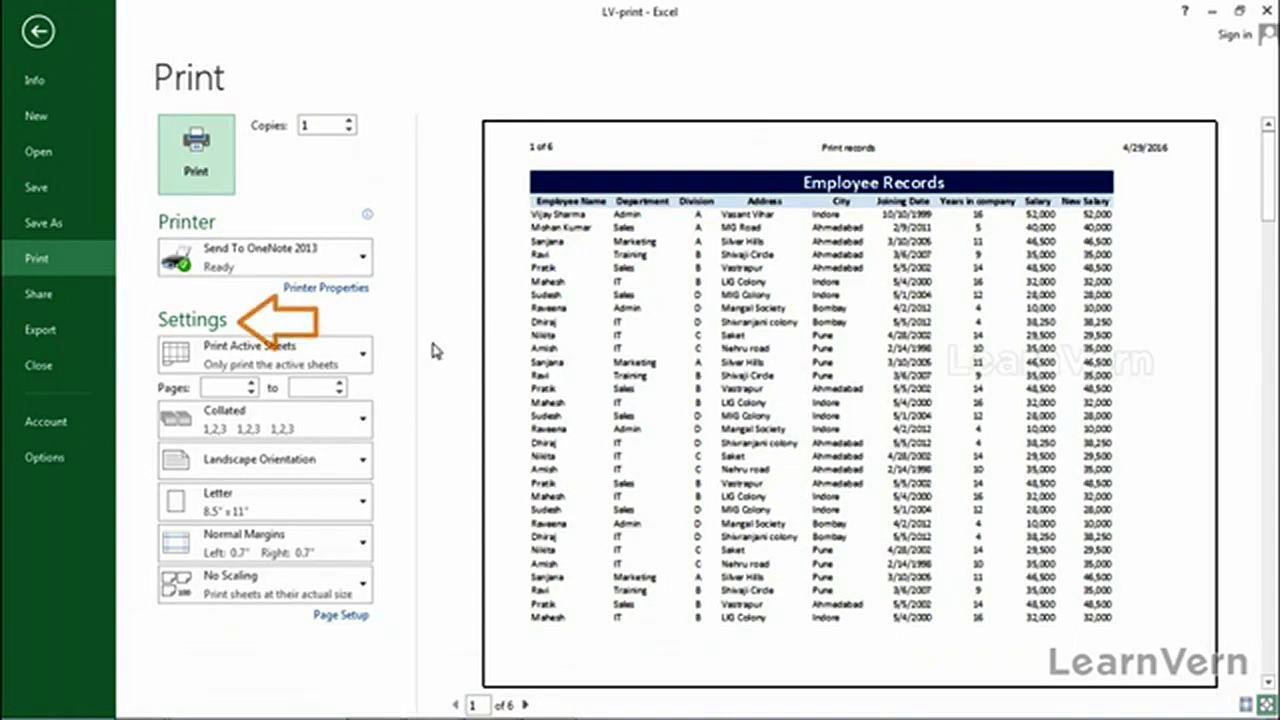
Set the print scope to Print Selection to compare the preview, and return it to Print Active Sheets
left_click(364, 360)
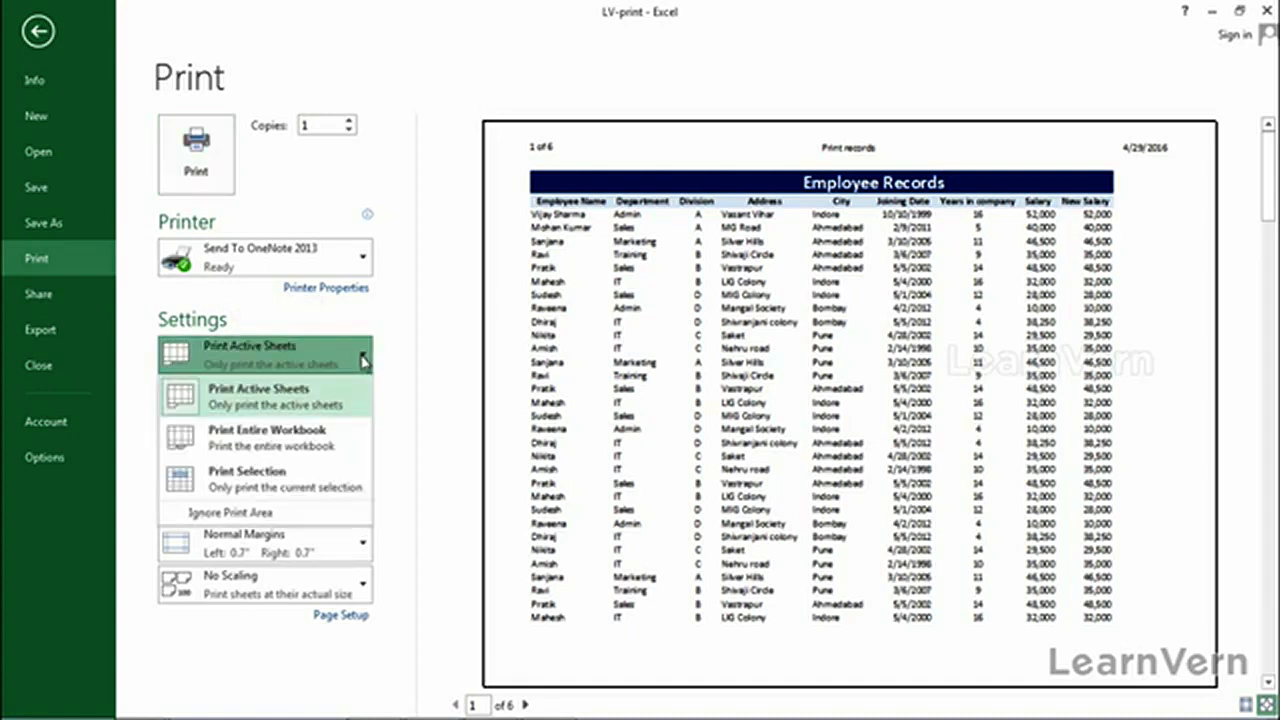
left_click(316, 478)
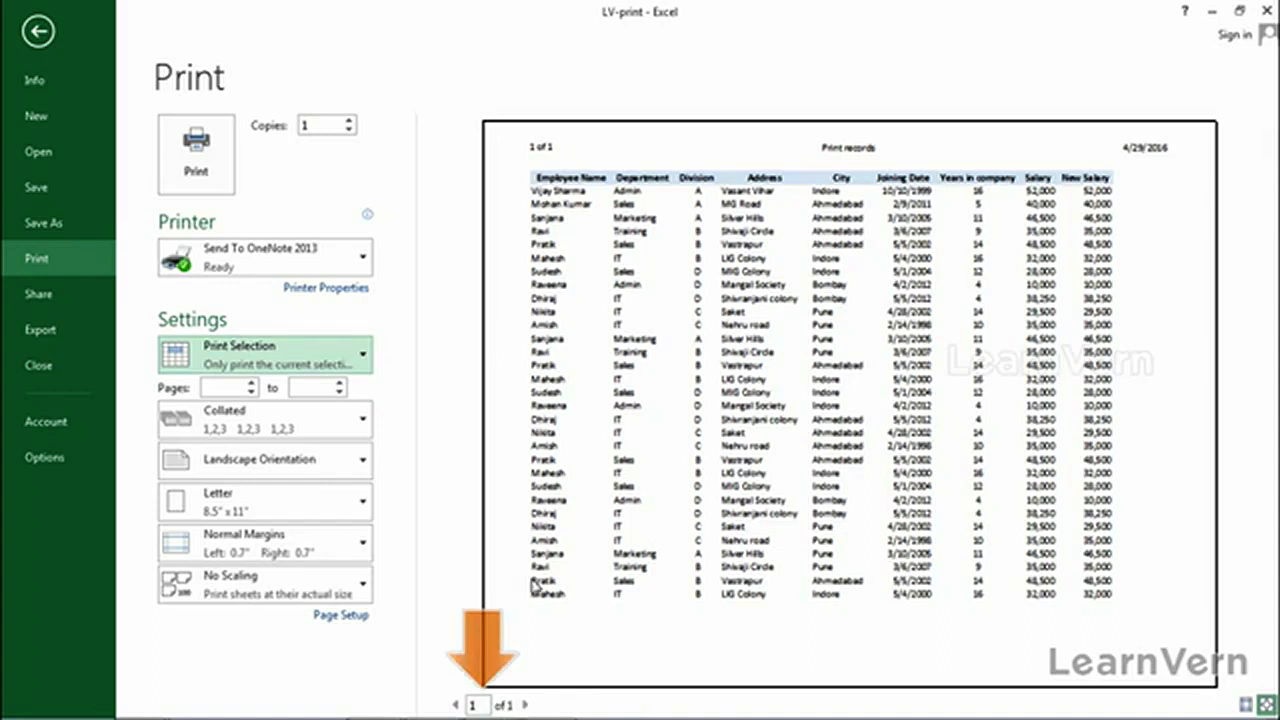
left_click(363, 362)
left_click(345, 404)
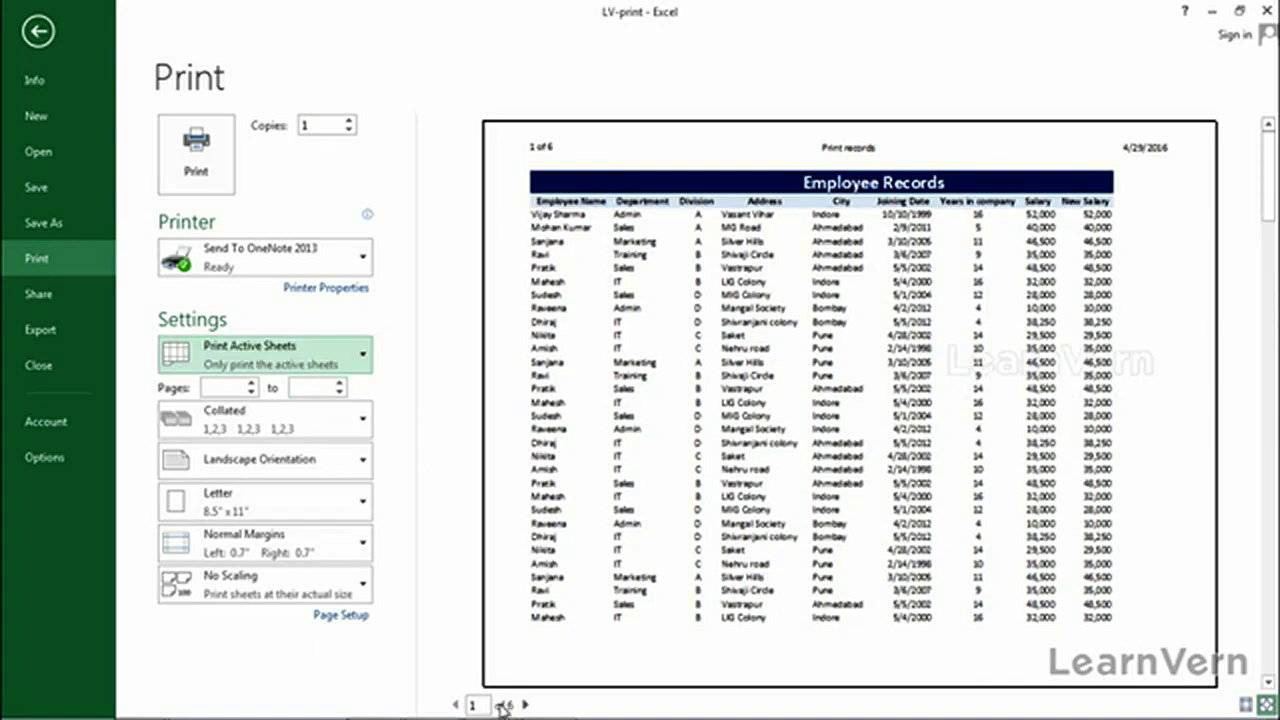
Limit printing to the current selection with Print Selection and set the page range from 1 to 1
left_click(364, 360)
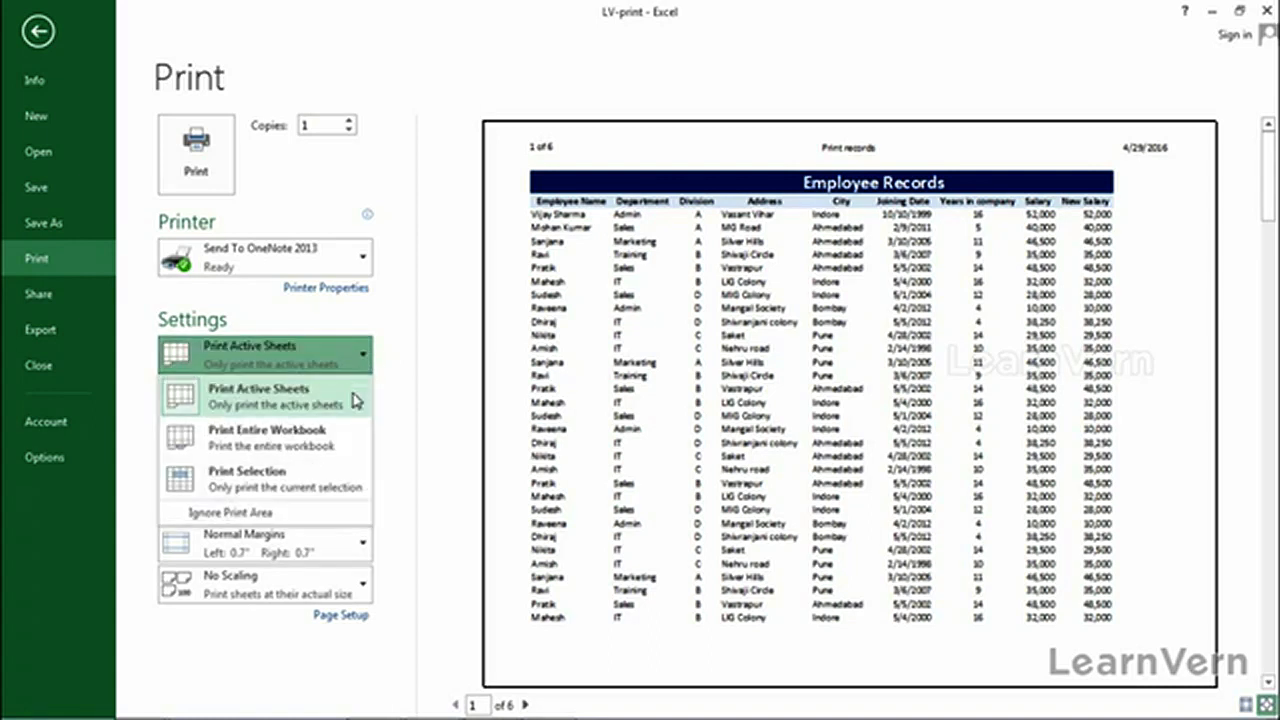
left_click(322, 474)
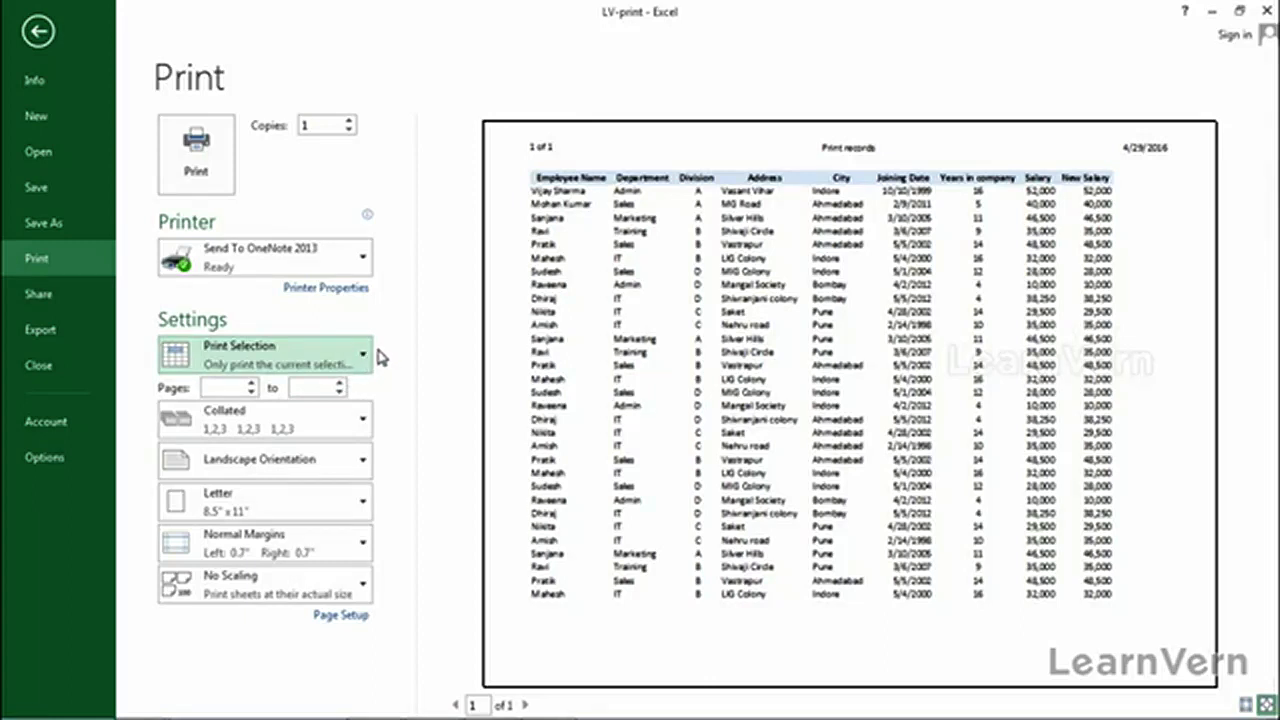
left_click(237, 387)
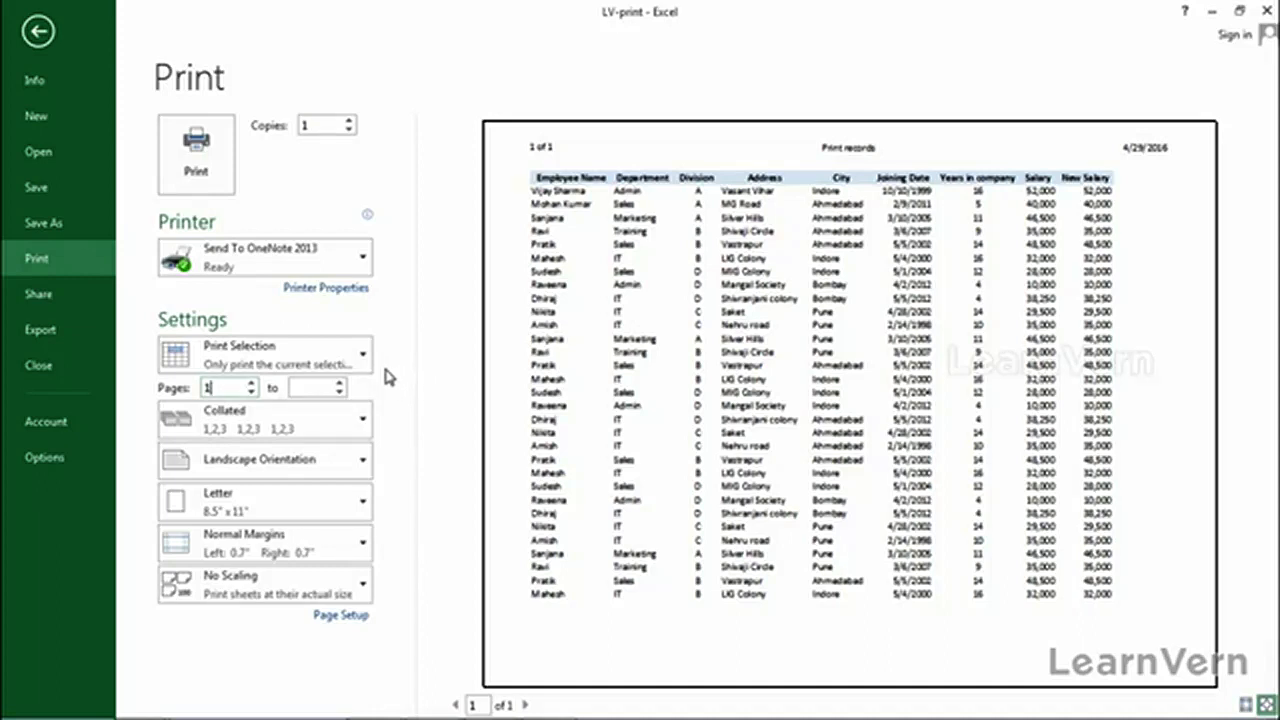
left_click(322, 387)
type("1")
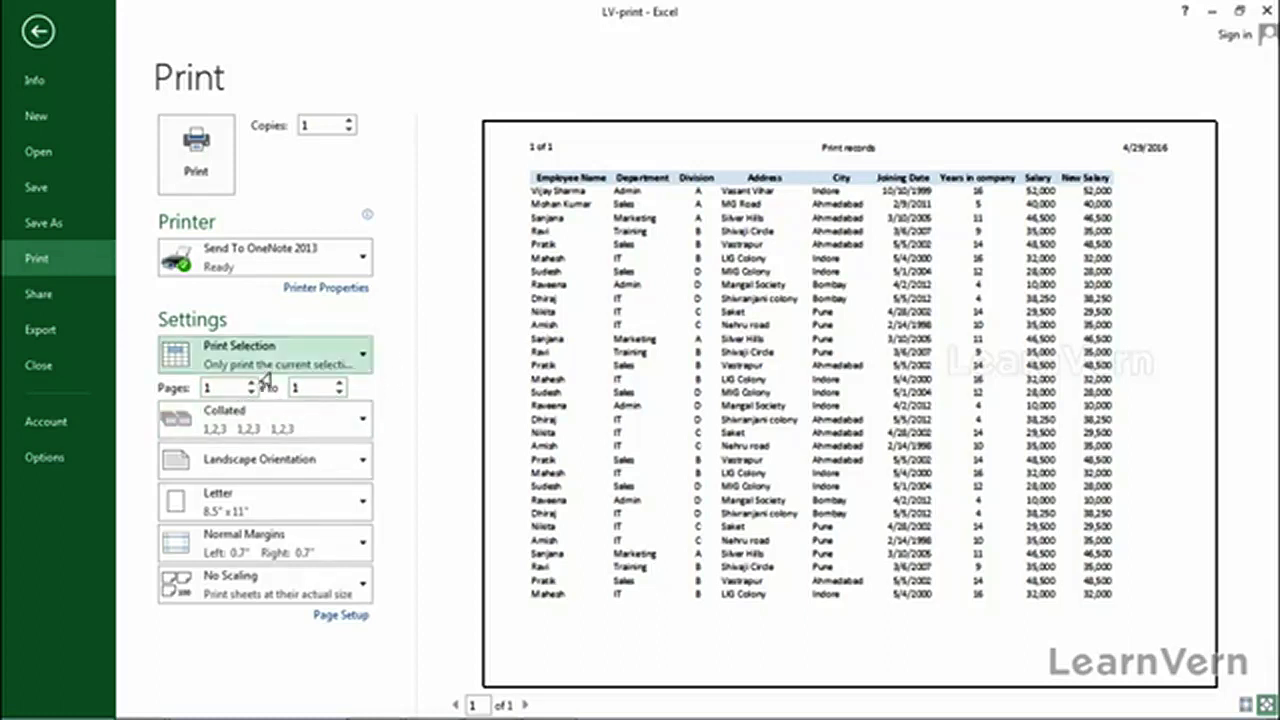
Return the print scope to Print Active Sheets and select the end page of the page range for editing
left_click(343, 358)
left_click(290, 392)
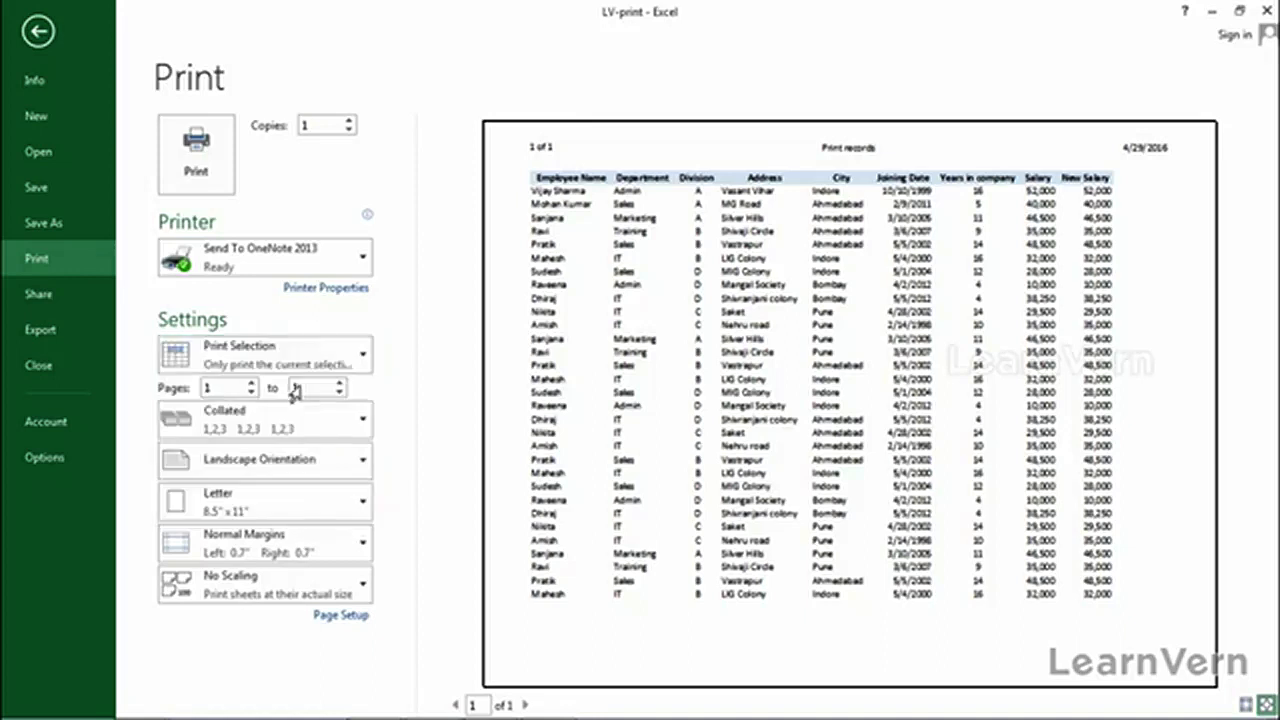
left_click(210, 388)
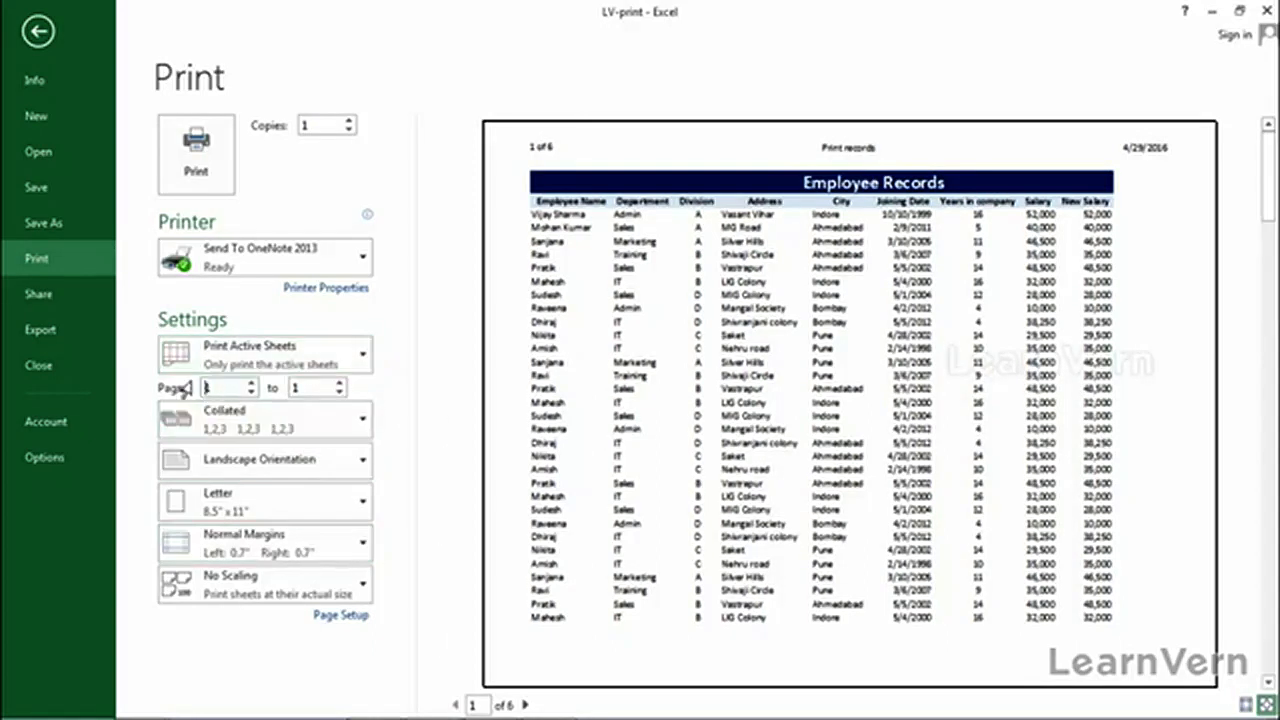
double_click(300, 390)
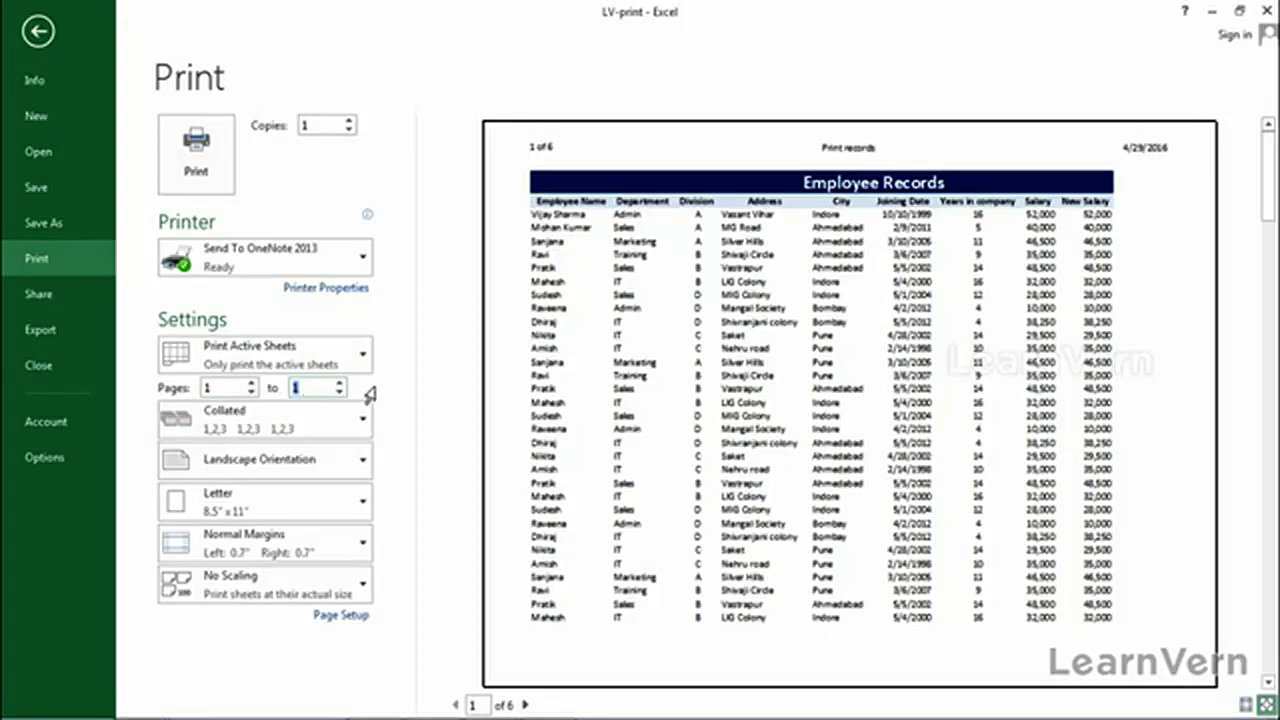